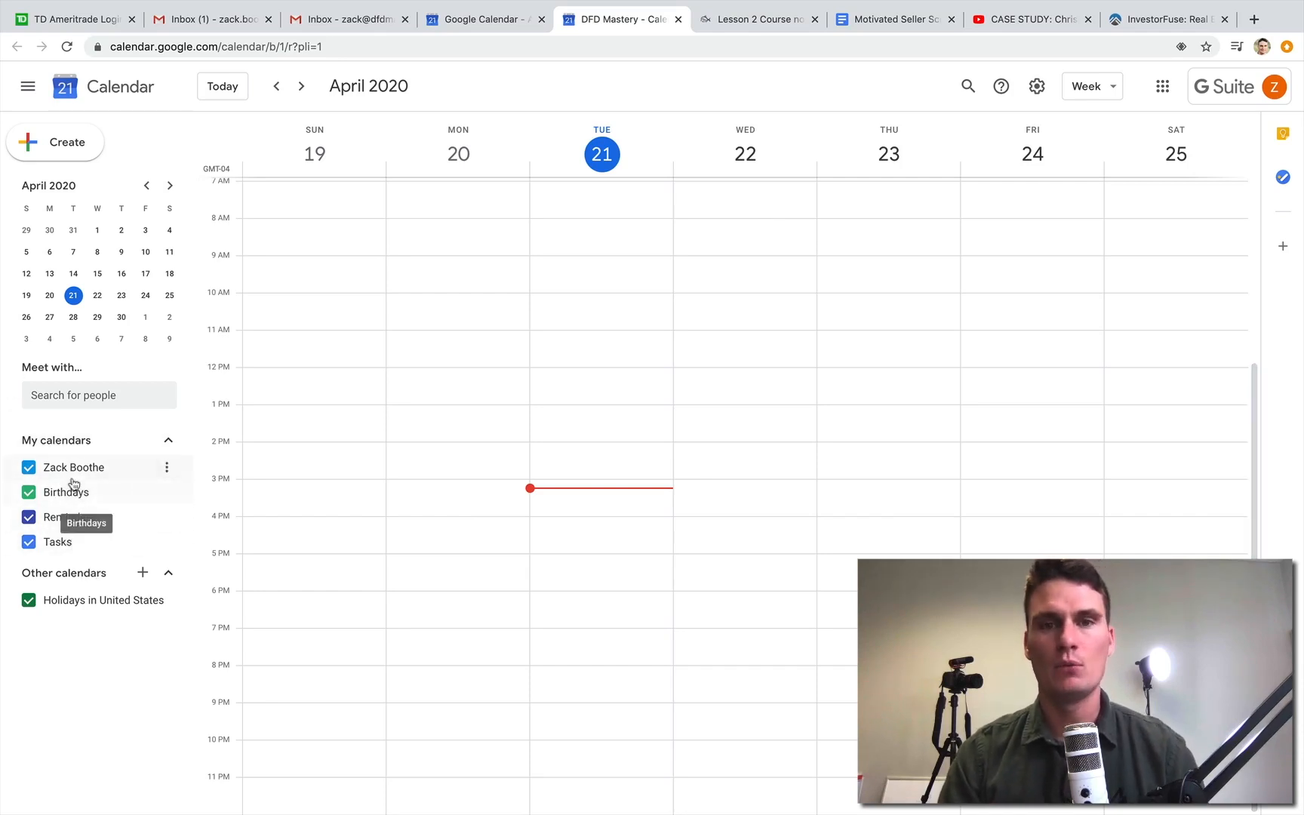
- Hide the Birthdays, Reminders and Tasks calendars while keeping the personal calendar shown
{"action": "left_click", "coordinate": [29, 468]}
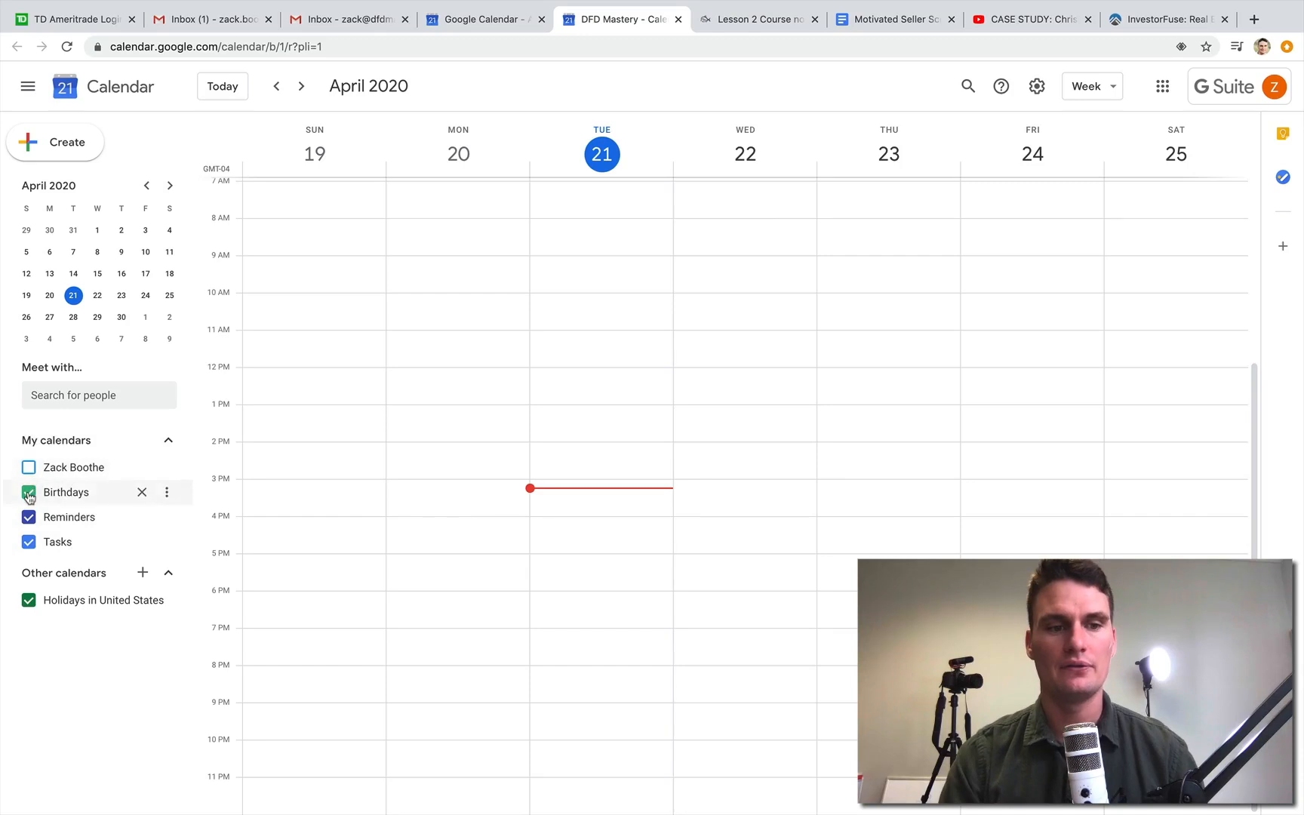
{"action": "left_click", "coordinate": [29, 468]}
{"action": "left_click", "coordinate": [29, 492]}
{"action": "left_click", "coordinate": [27, 517]}
{"action": "left_click", "coordinate": [29, 542]}
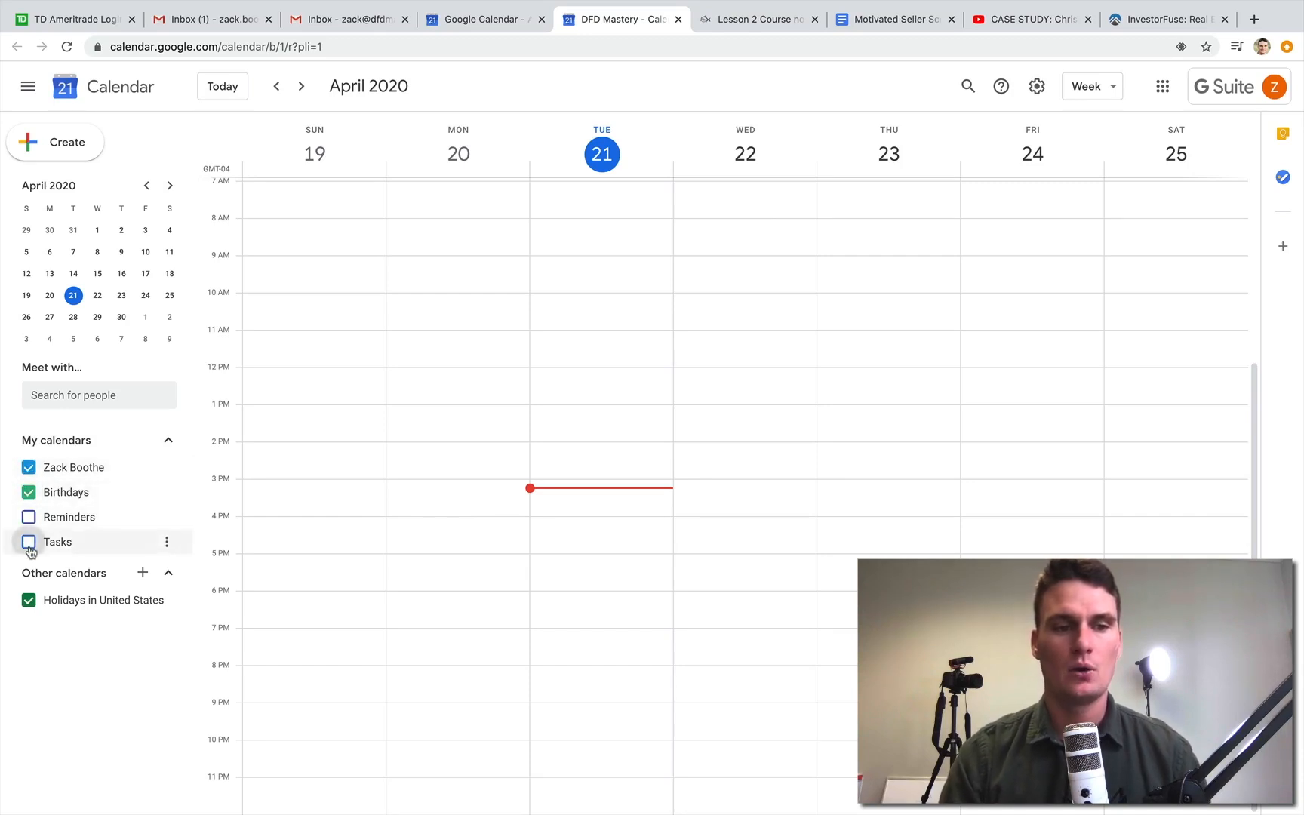
{"action": "left_click", "coordinate": [29, 493]}
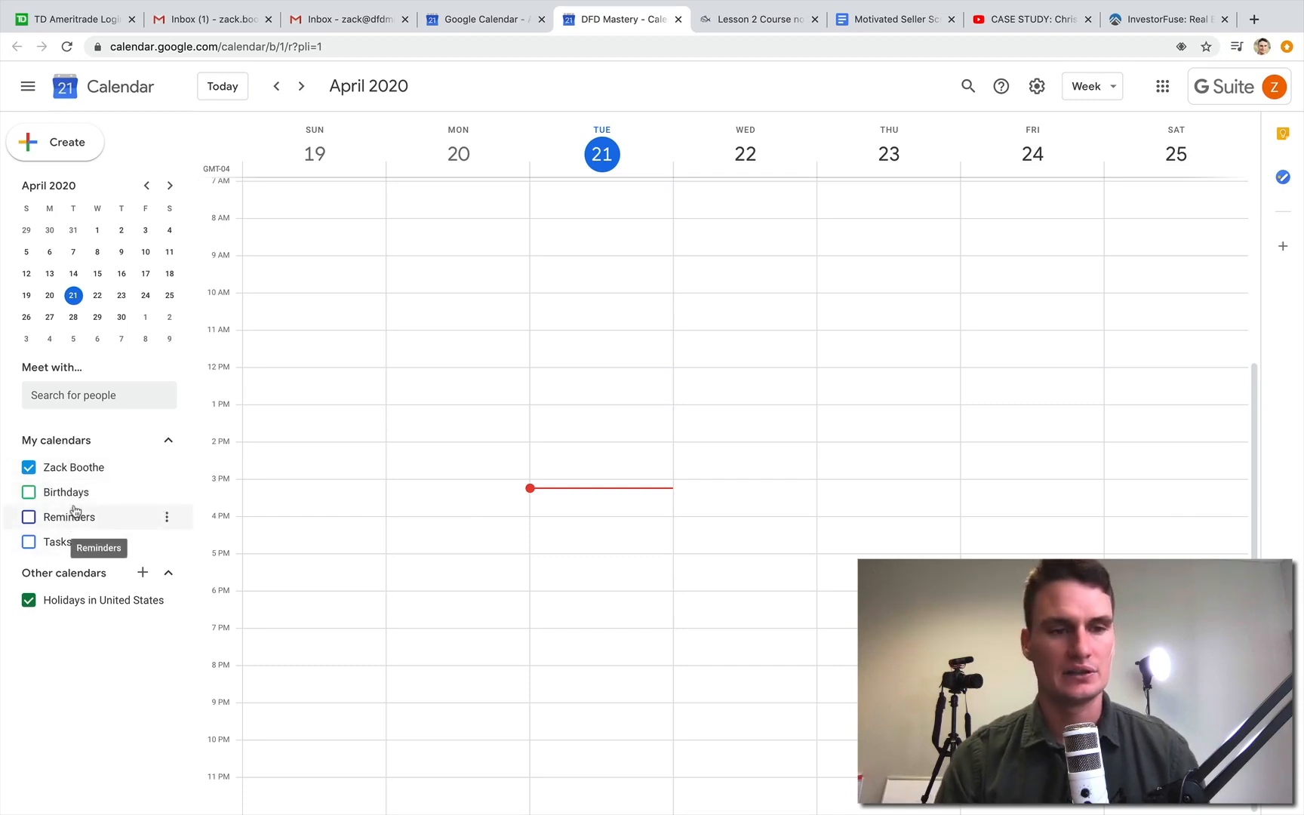
- Create a new calendar named "crm mike home buyers" and return to the main calendar view
{"action": "left_click", "coordinate": [141, 573]}
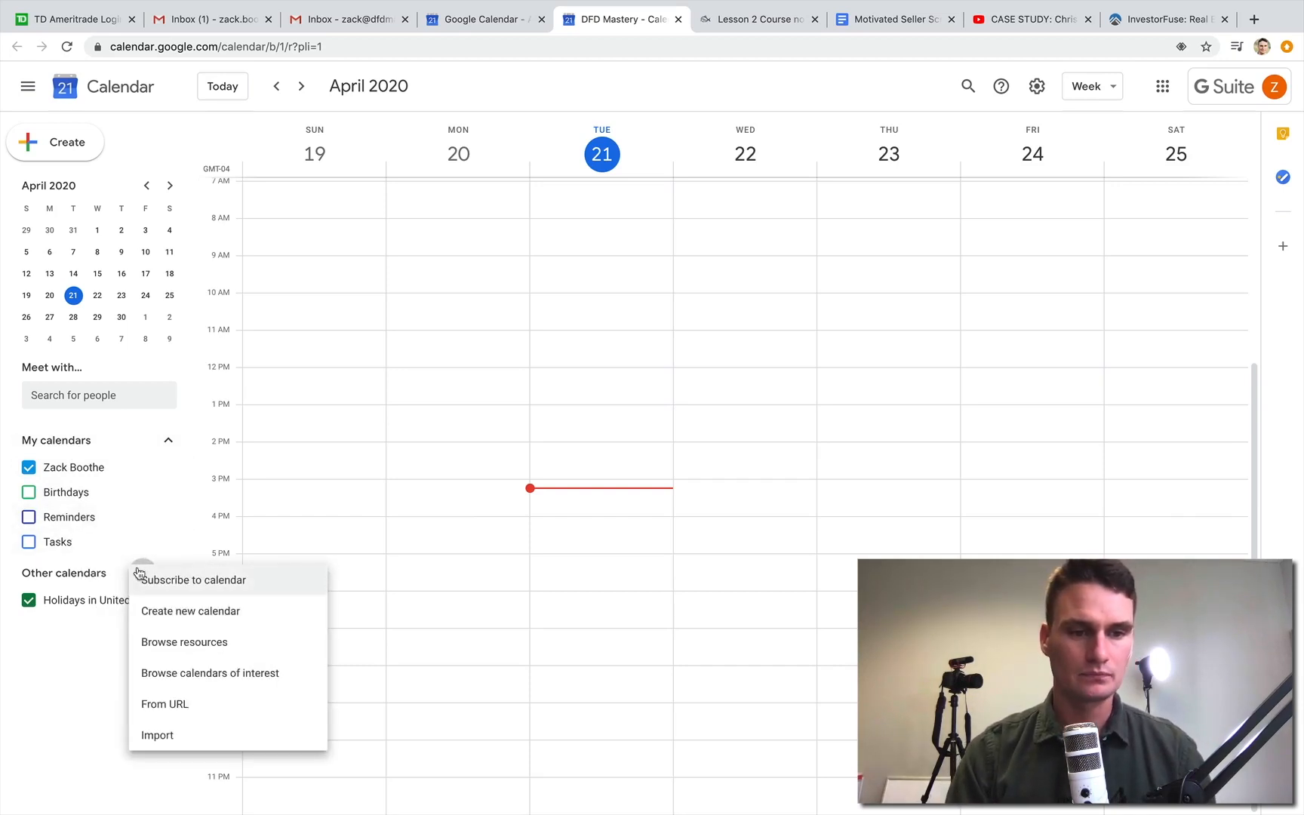
{"action": "left_click", "coordinate": [189, 617]}
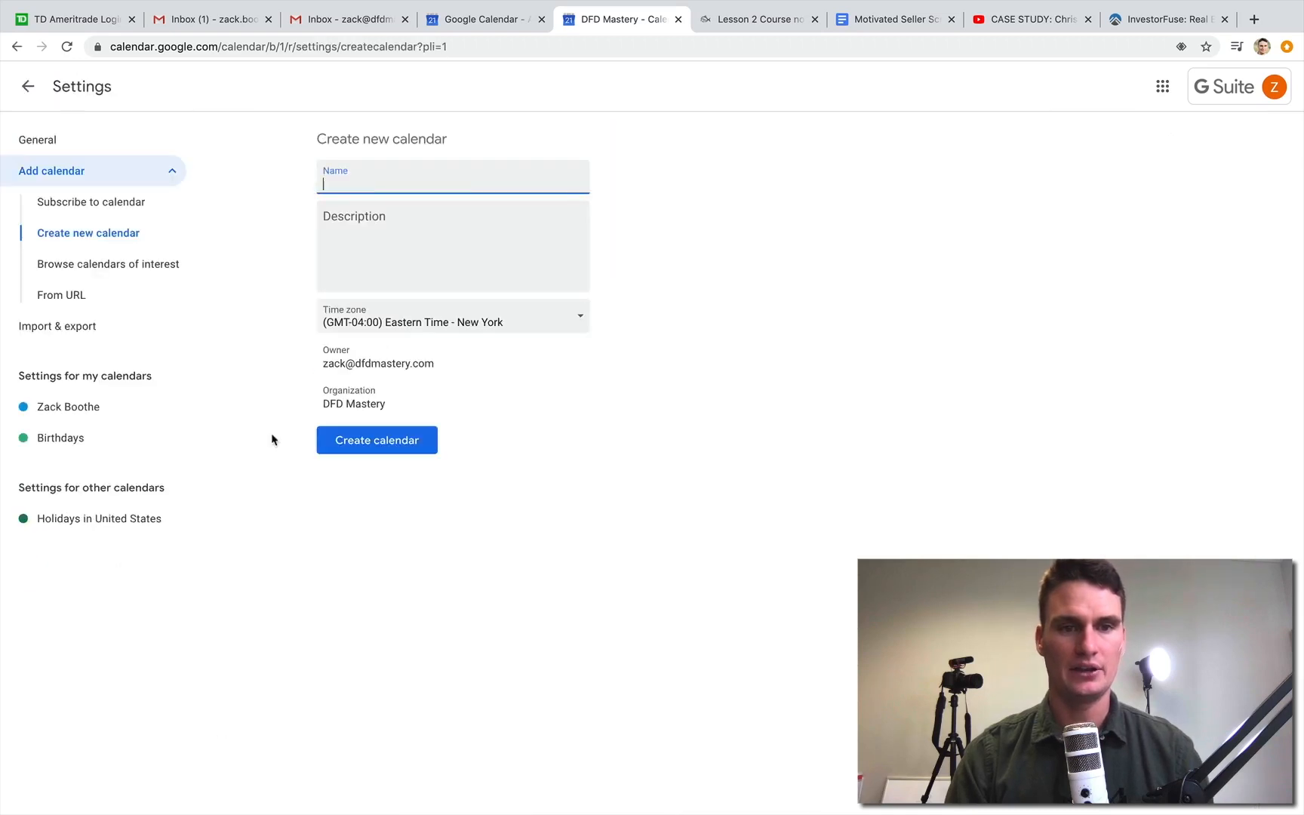
{"action": "type", "text": "crm"}
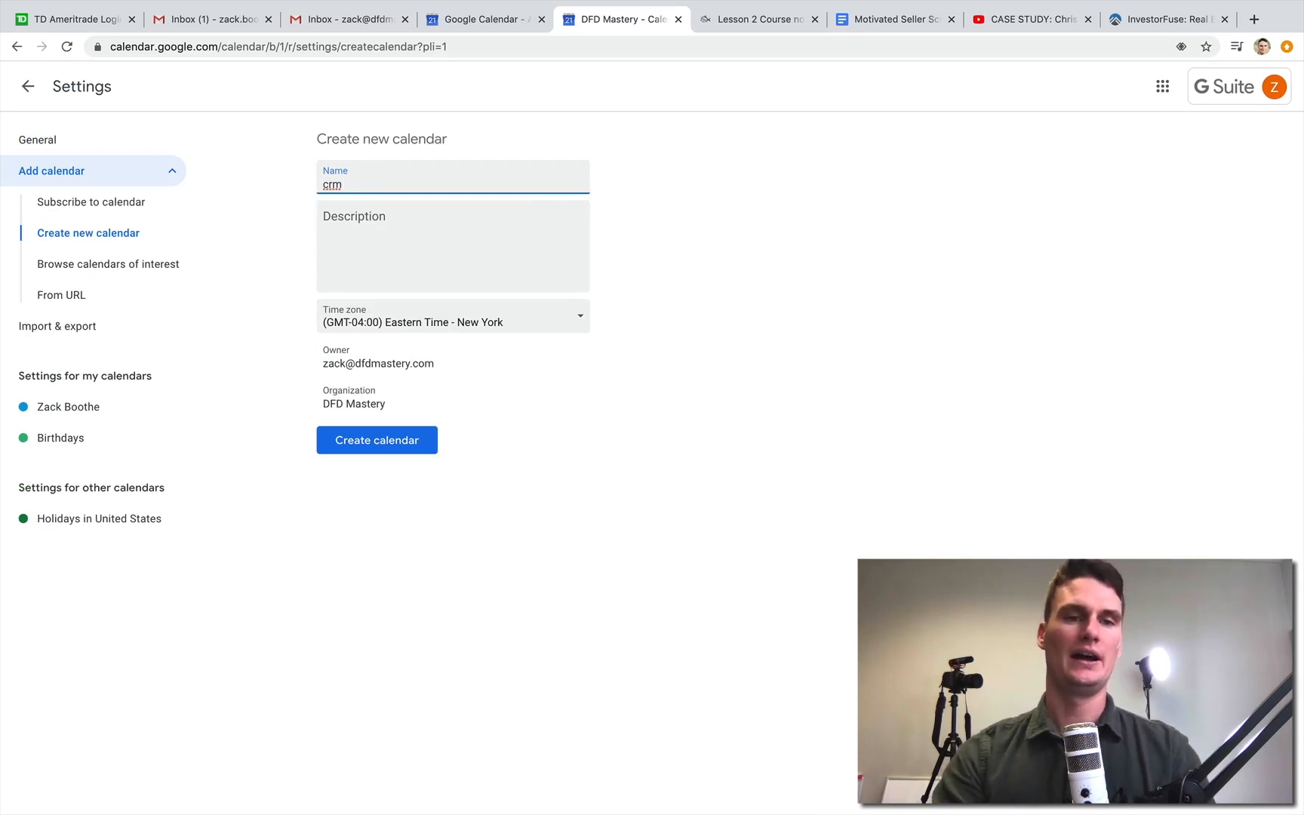
{"action": "type", "text": " mike h"}
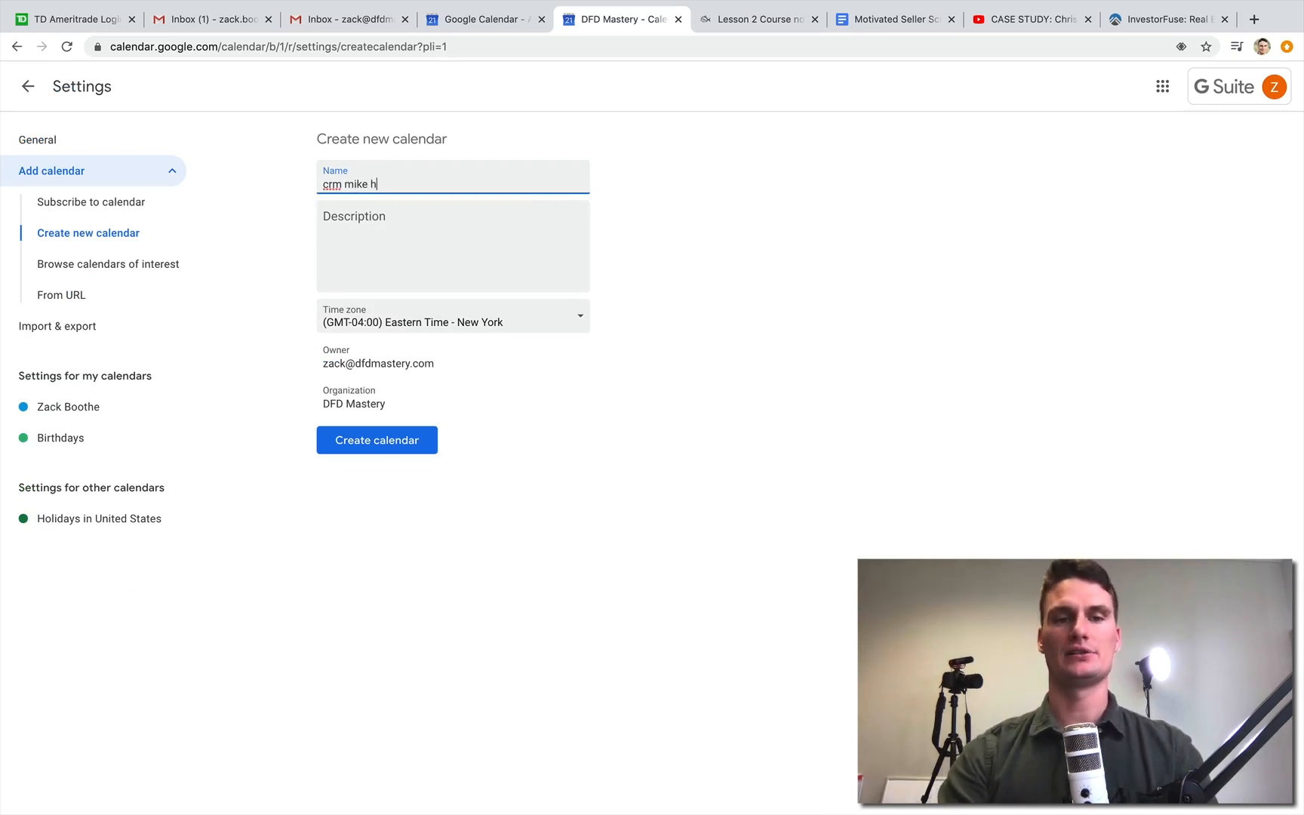
{"action": "type", "text": "ome h"}
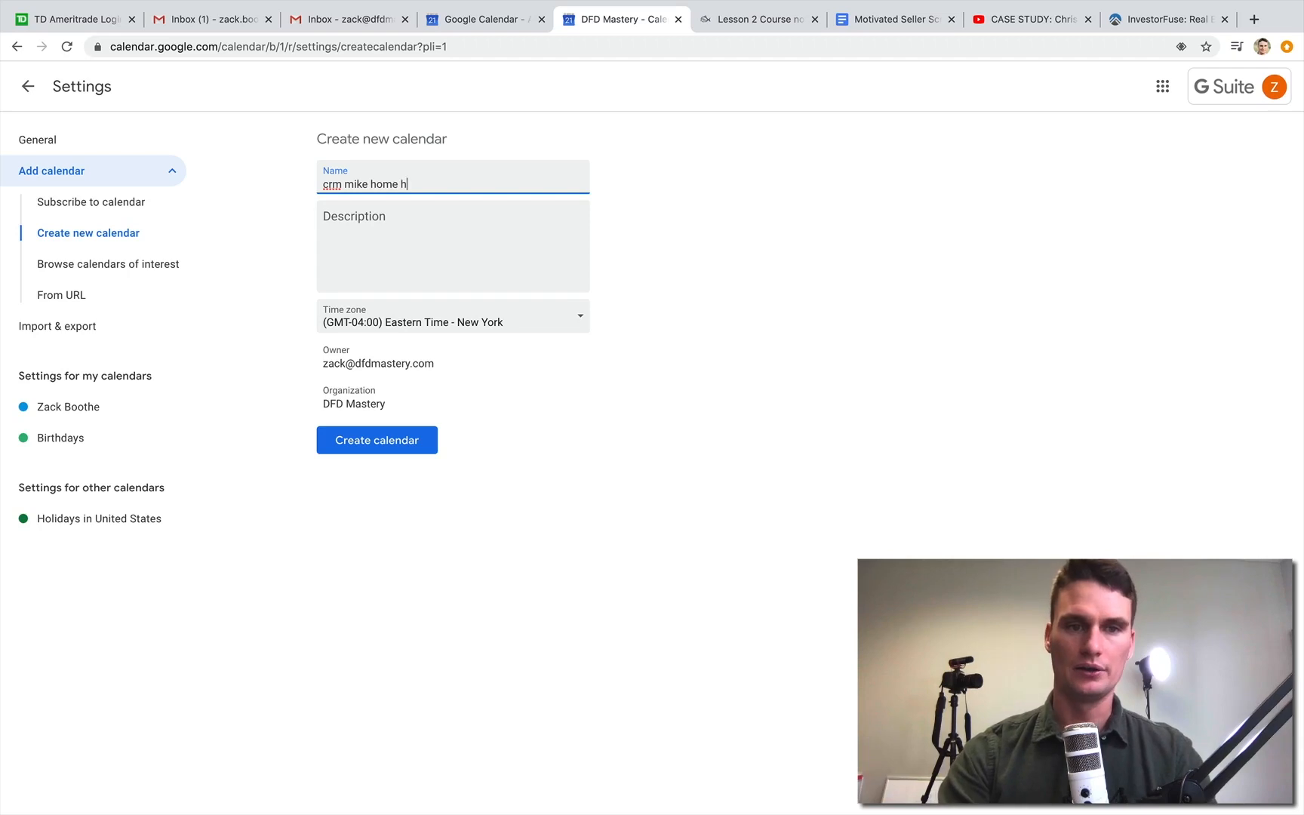
{"action": "key", "text": "BackSpace"}
{"action": "type", "text": "buyers"}
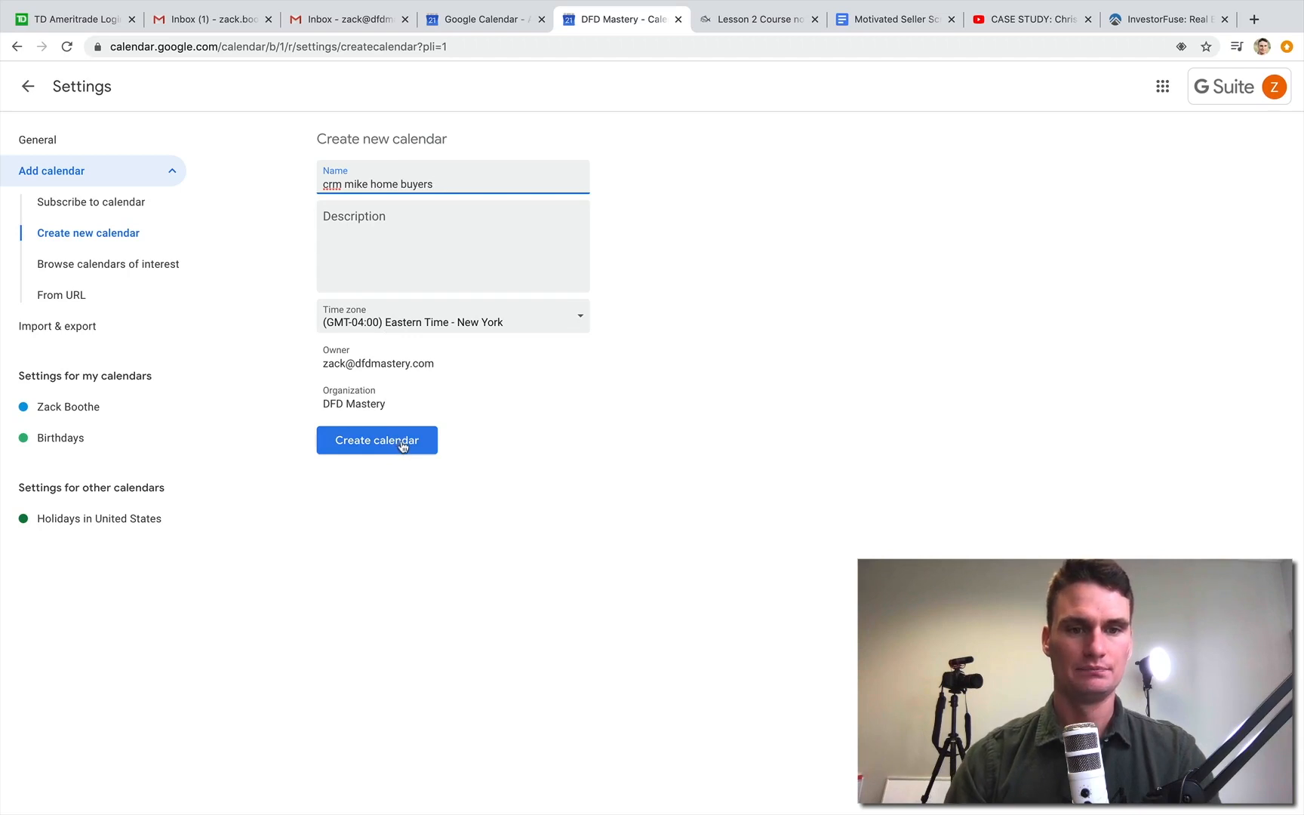
{"action": "left_click", "coordinate": [402, 446]}
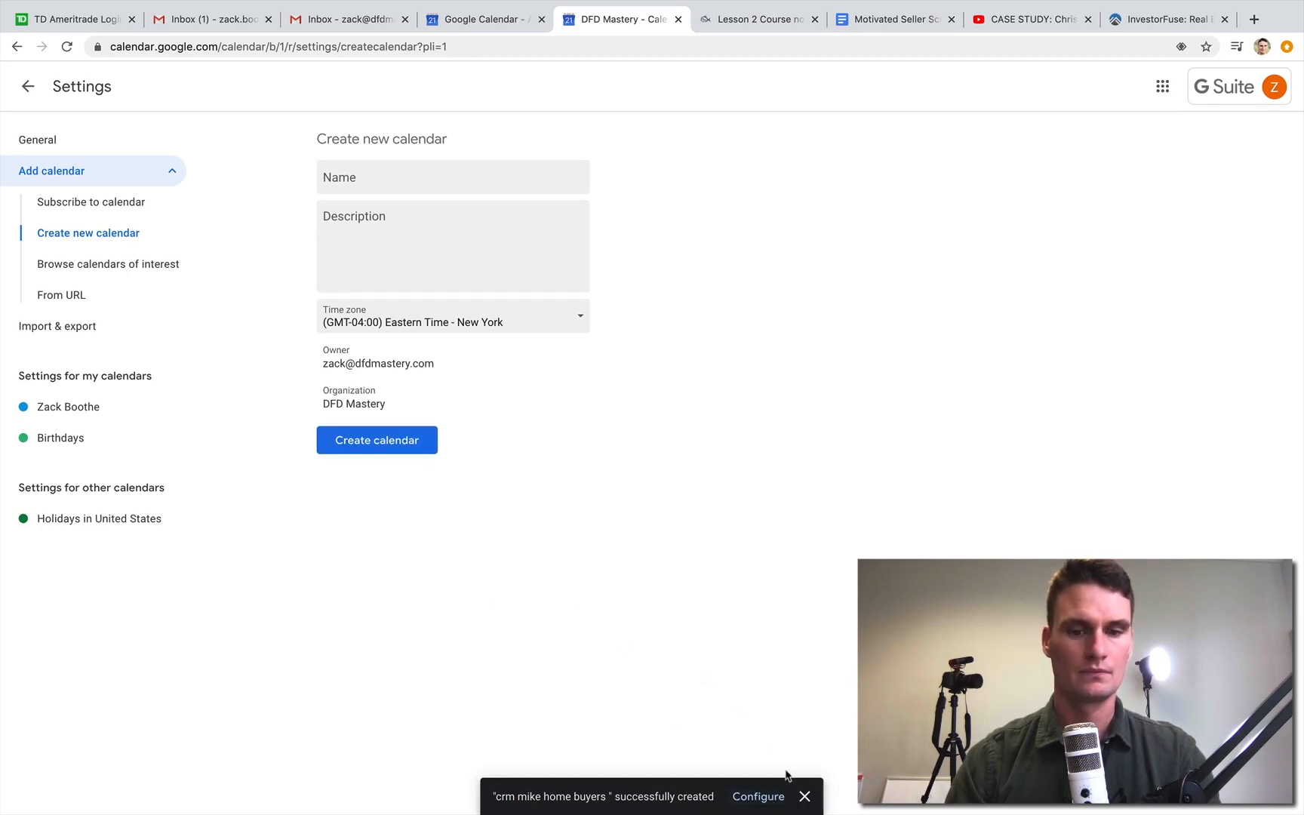
{"action": "left_click", "coordinate": [804, 797]}
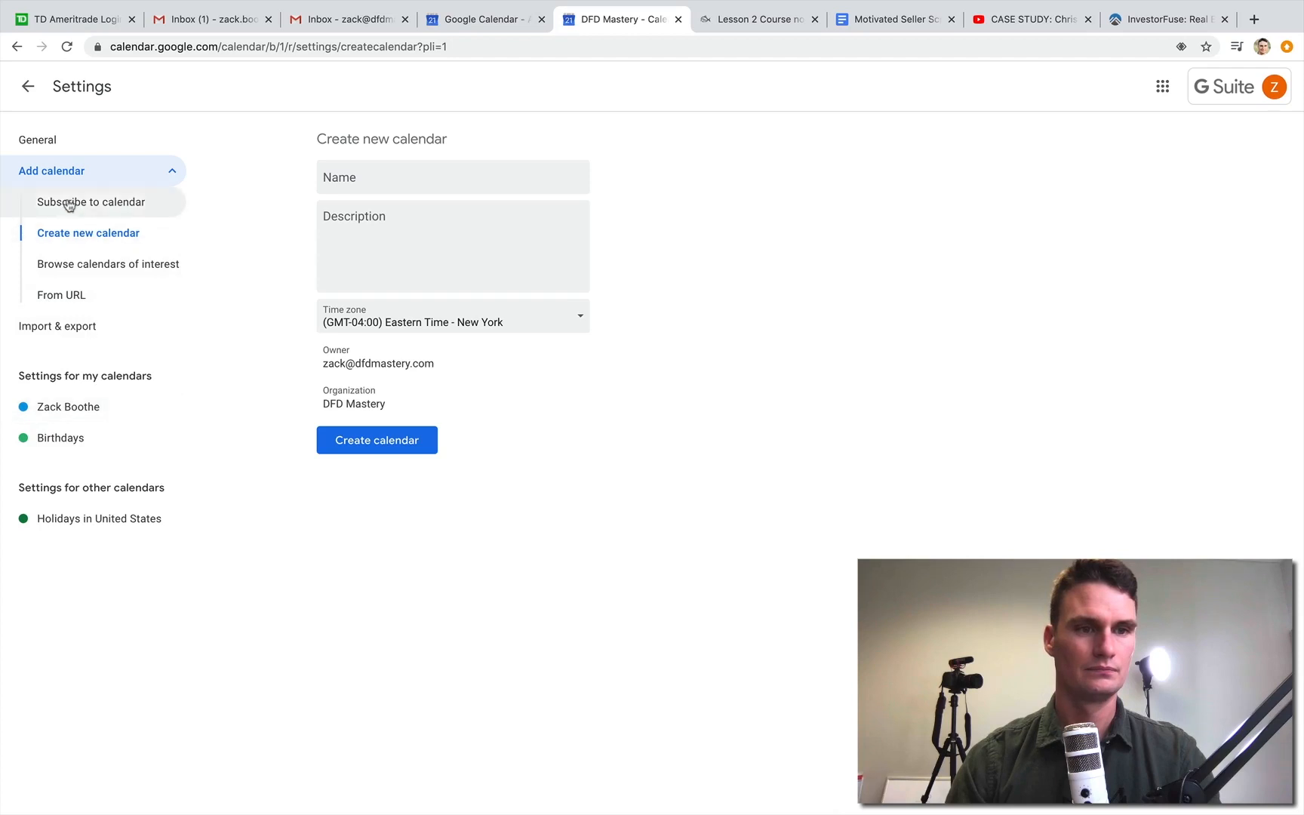
{"action": "left_click", "coordinate": [33, 96]}
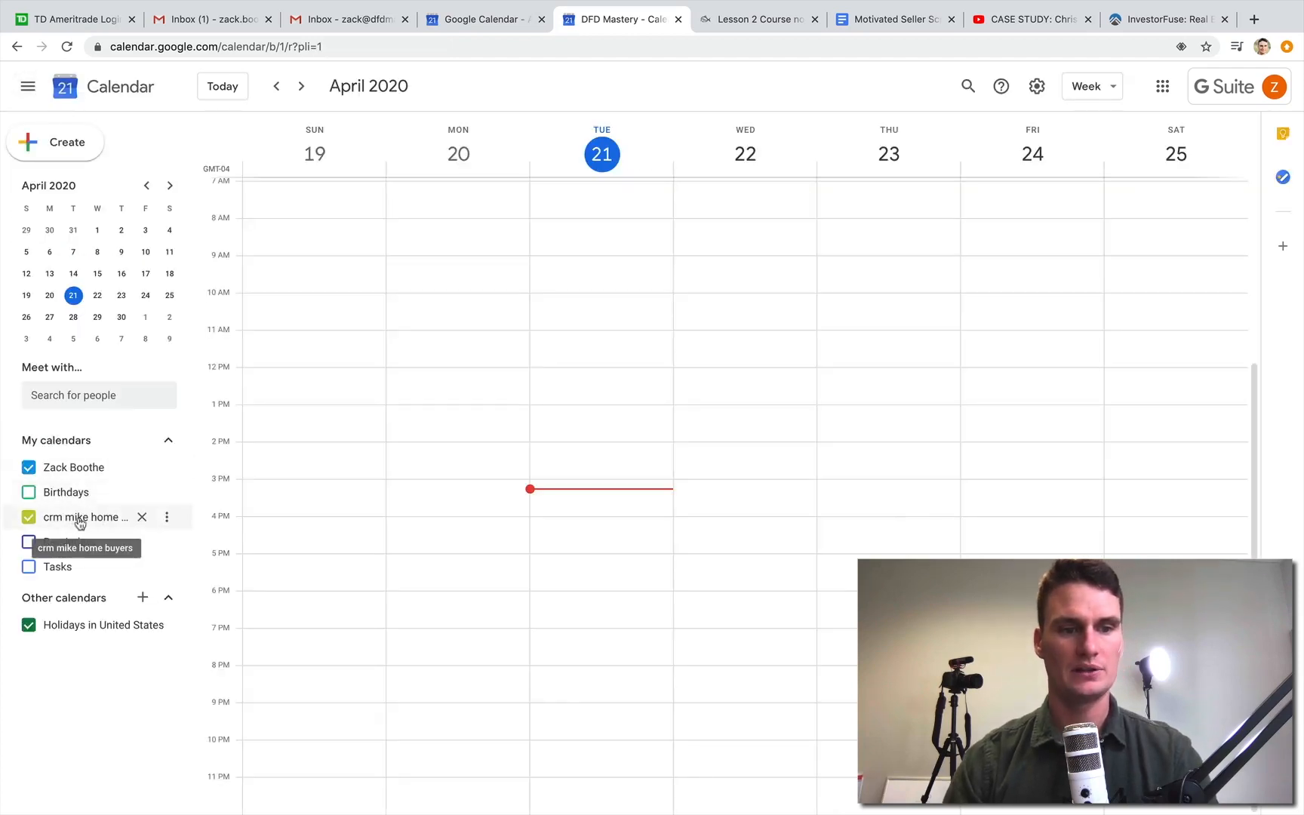
- Hide the personal calendar and display the calendar by month
{"action": "left_click", "coordinate": [28, 468]}
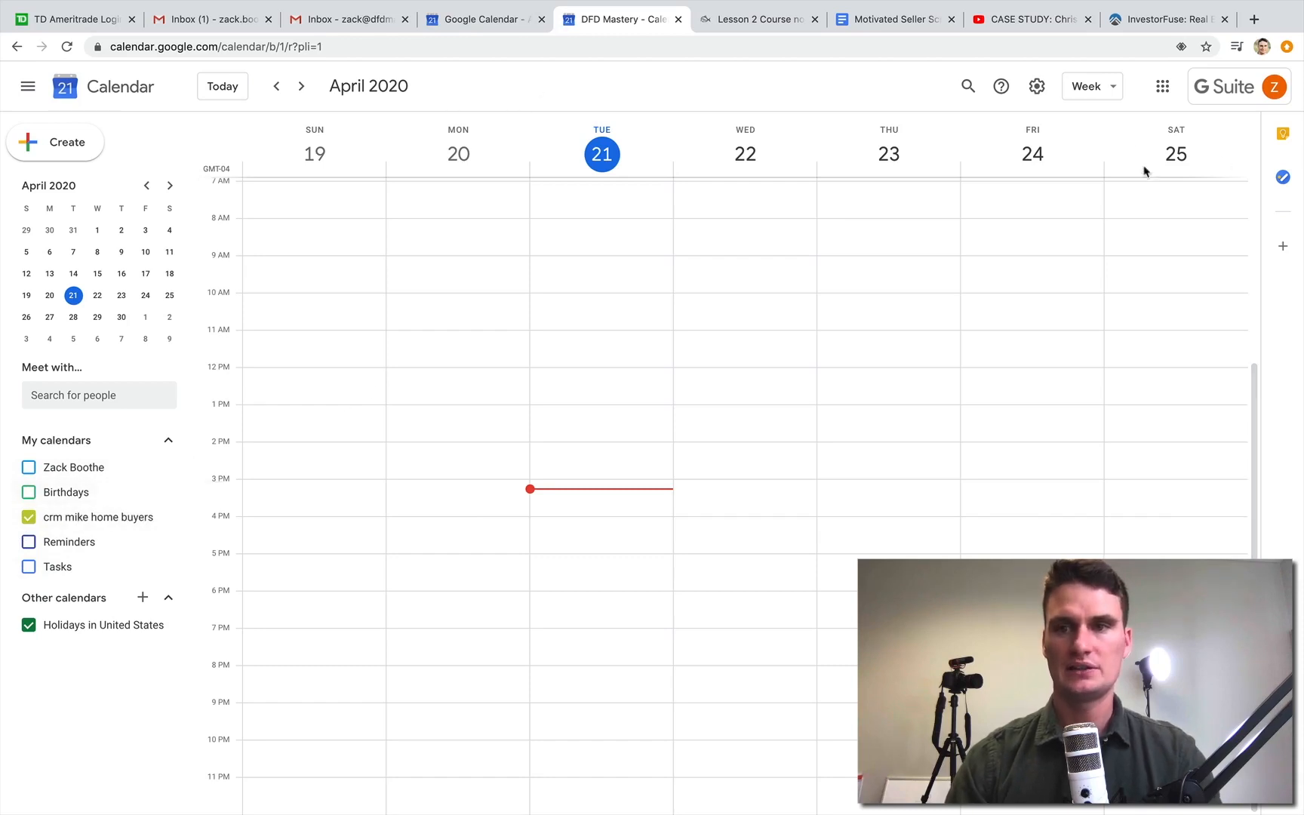
{"action": "left_click", "coordinate": [1099, 89]}
{"action": "left_click", "coordinate": [1102, 185]}
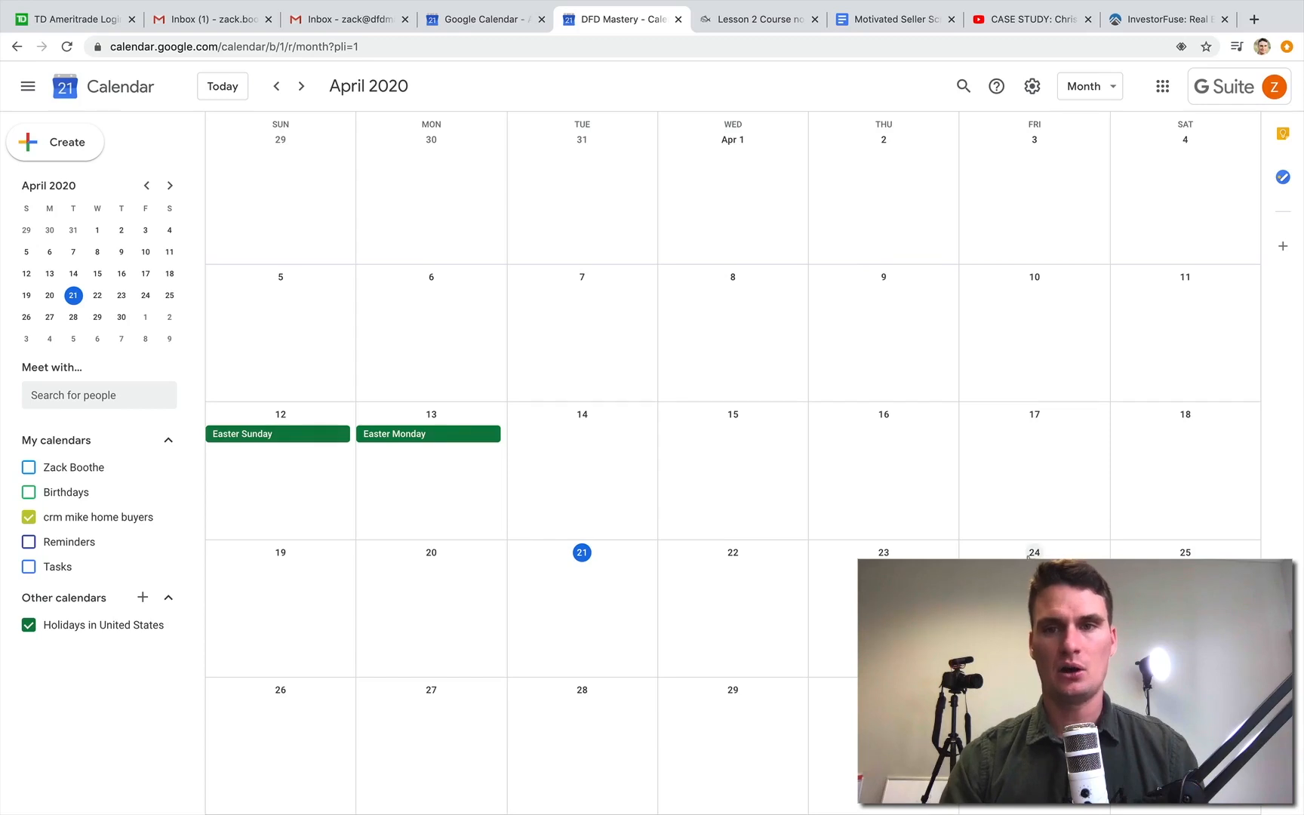
- Start an event on April 23, 2020 with full options and title it "talked with" plus the lead's first name
{"action": "left_click", "coordinate": [891, 612]}
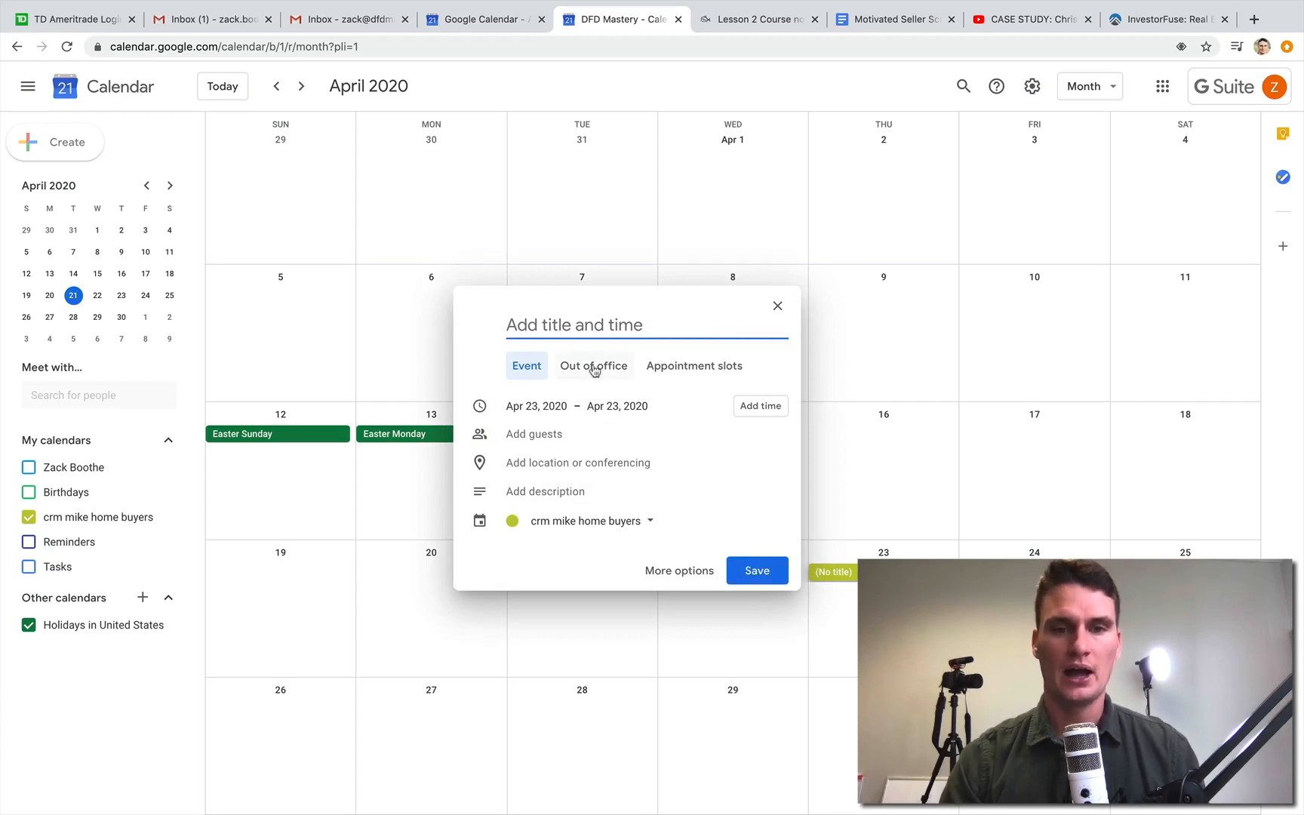
{"action": "left_click", "coordinate": [679, 571]}
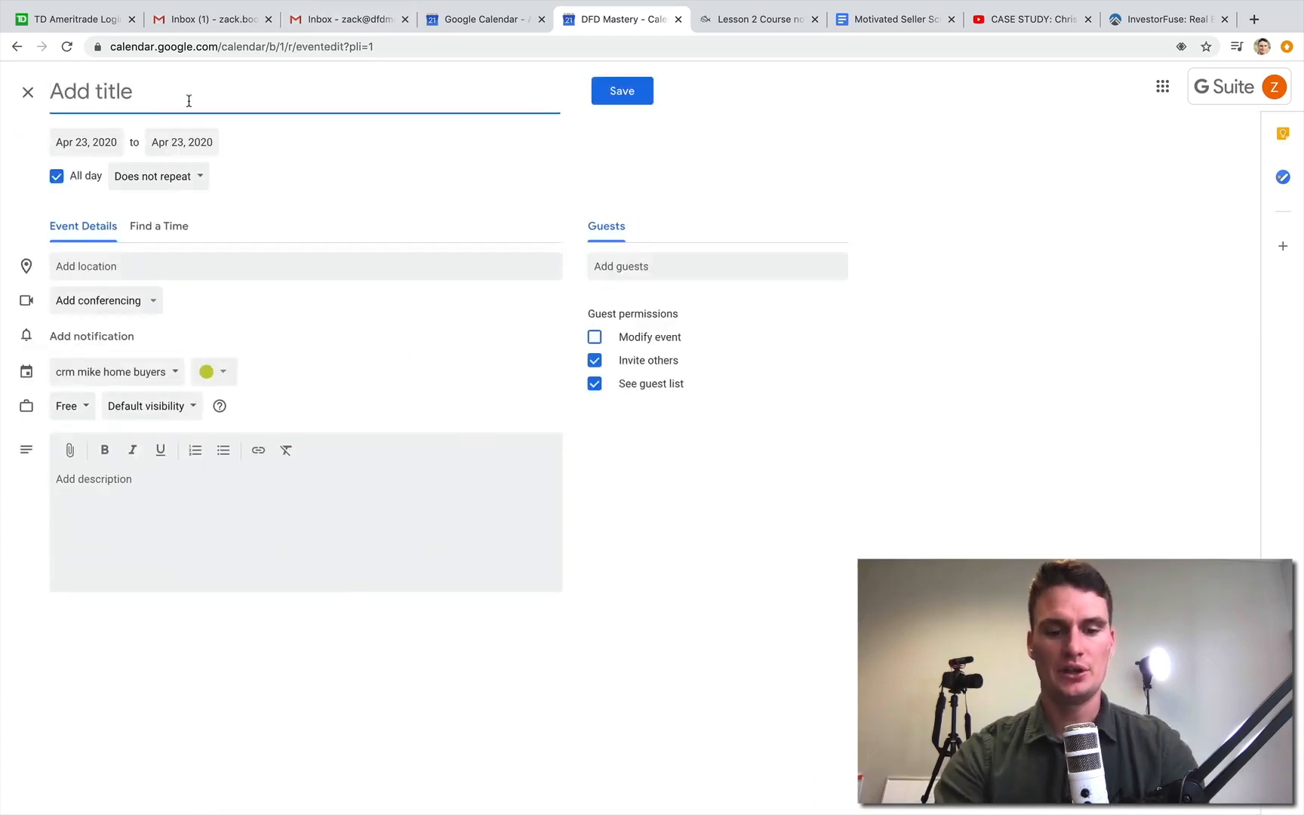
{"action": "type", "text": "talk"}
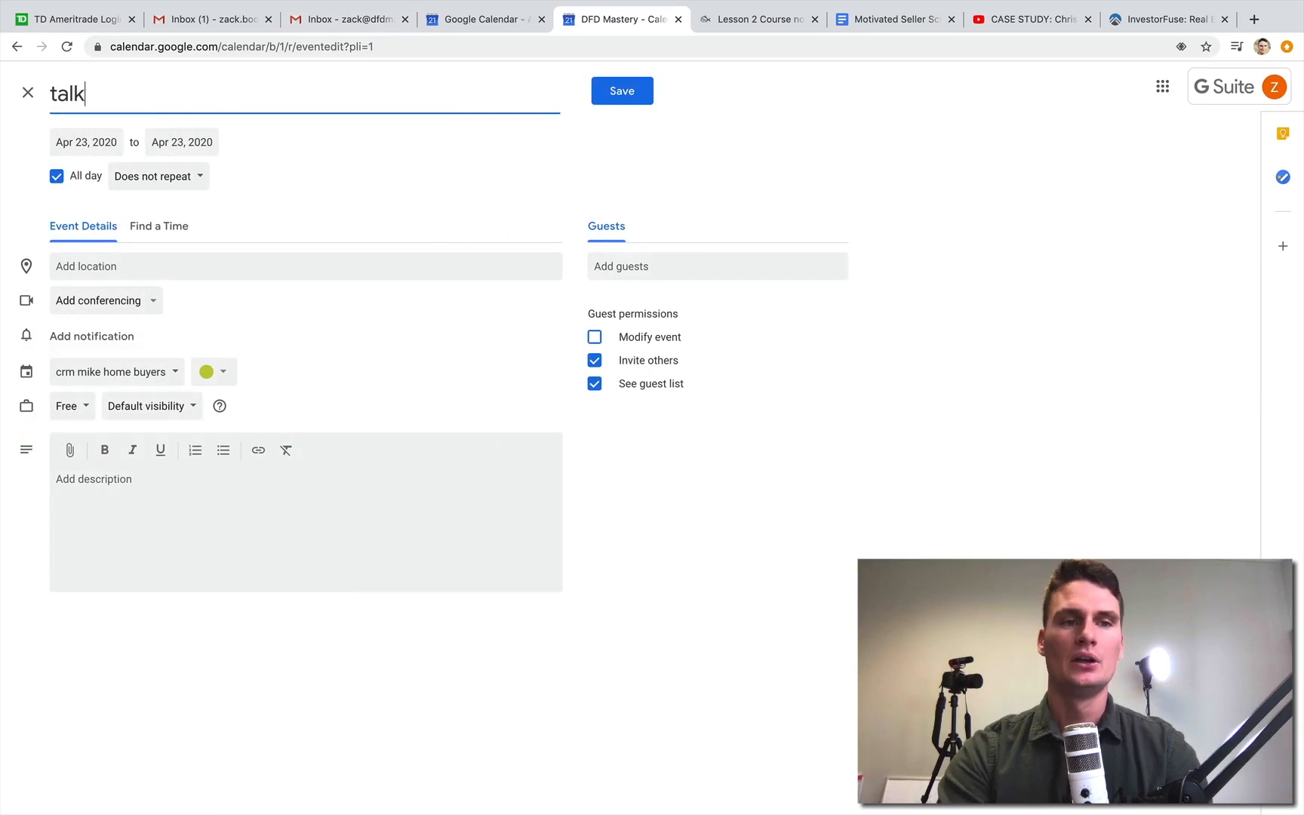
{"action": "type", "text": "ed with sara"}
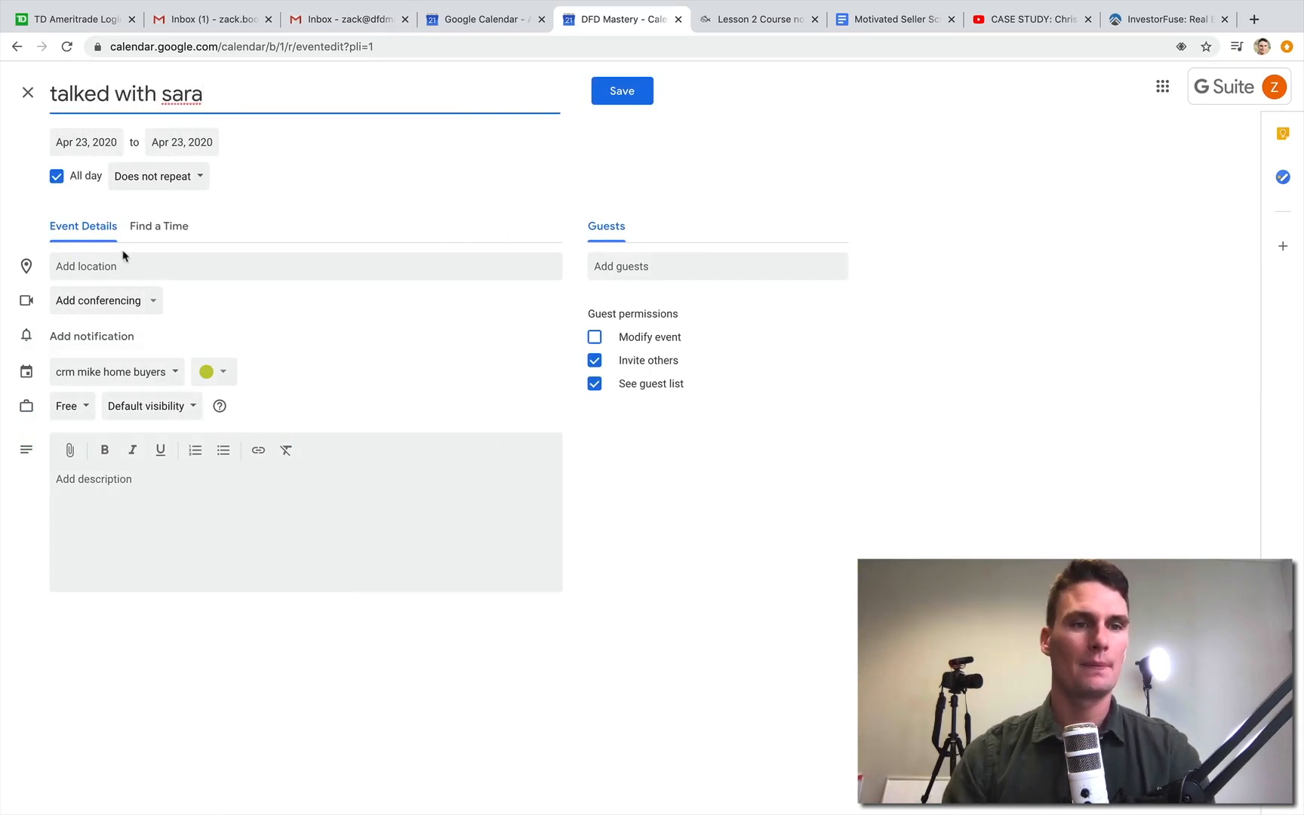
- Write the event description as a placeholder for what the lead said, followed by the lines "lead came from dfd" and "post card"
{"action": "left_click", "coordinate": [117, 492]}
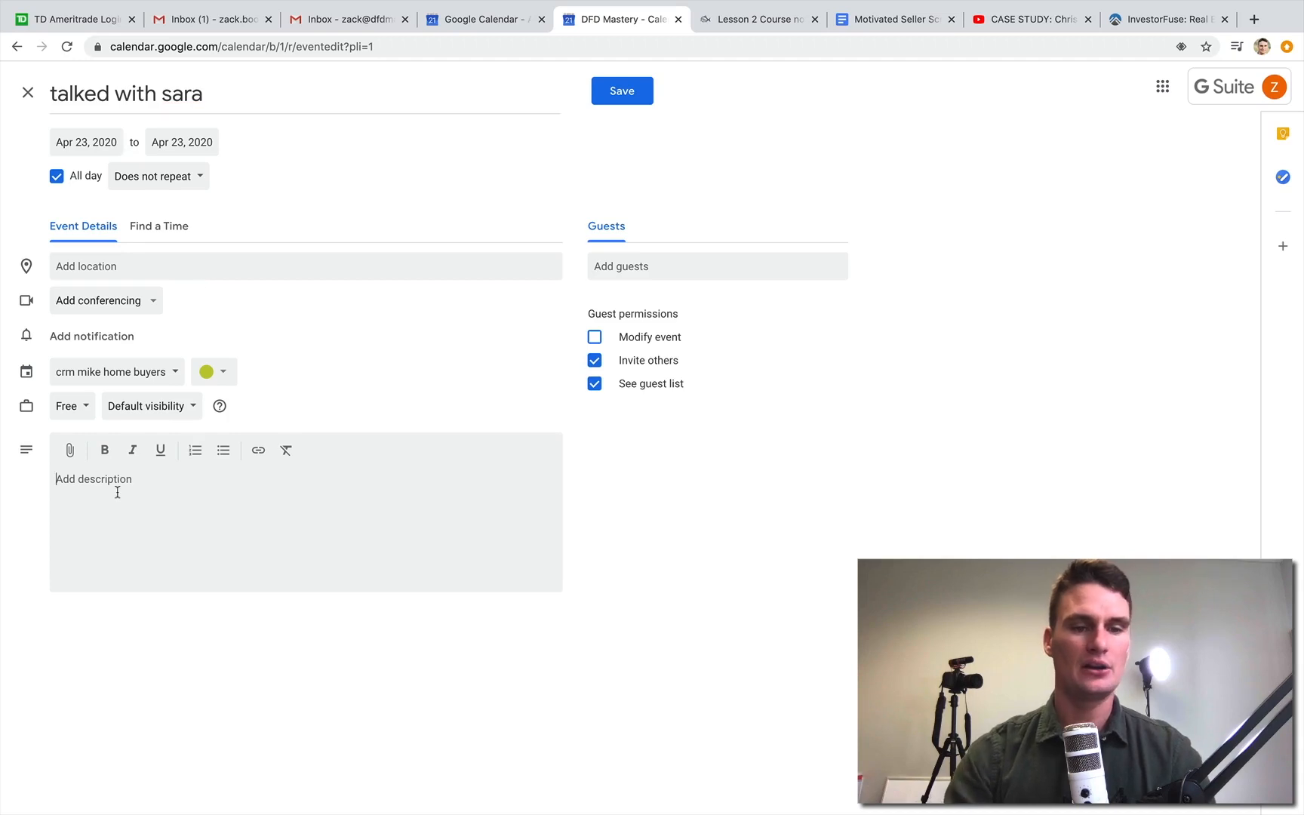
{"action": "type", "text": "sara "}
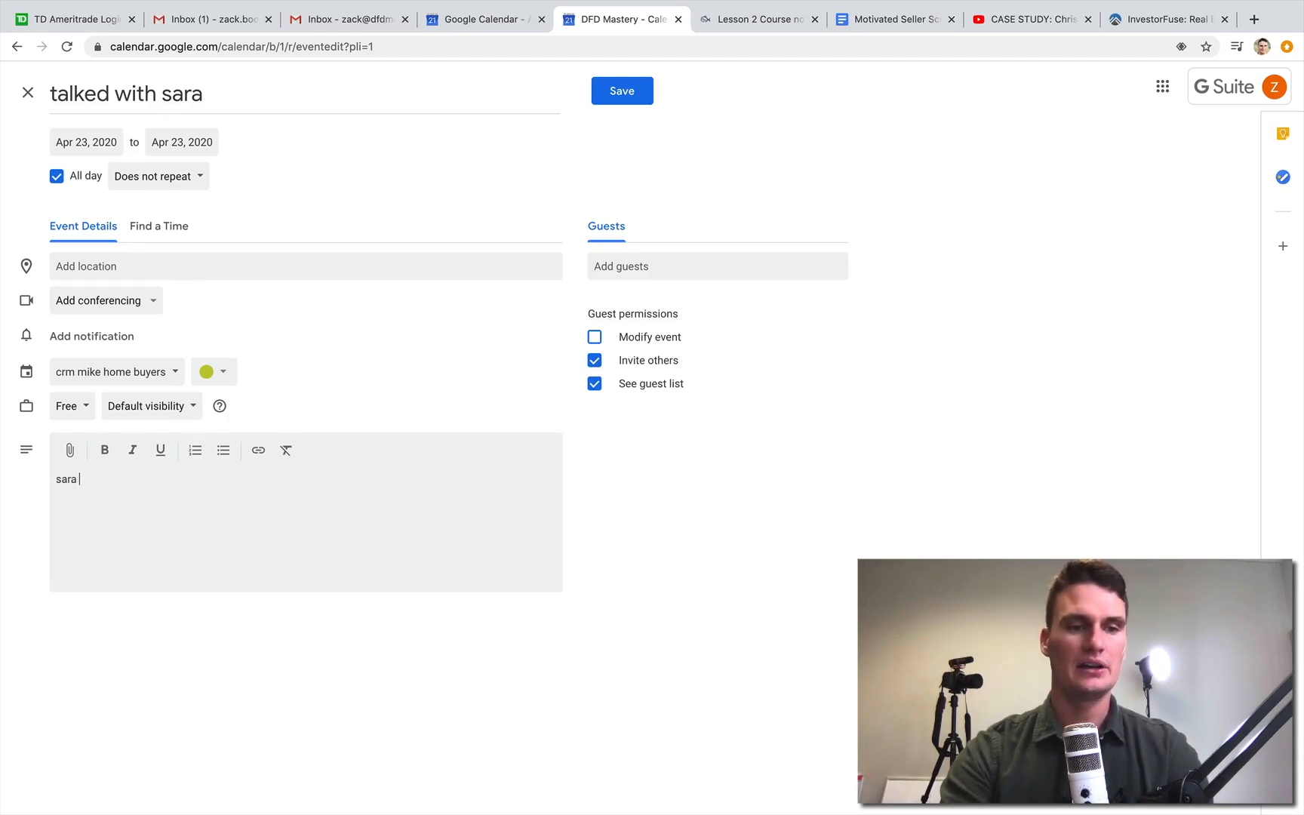
{"action": "type", "text": "said.................................... "}
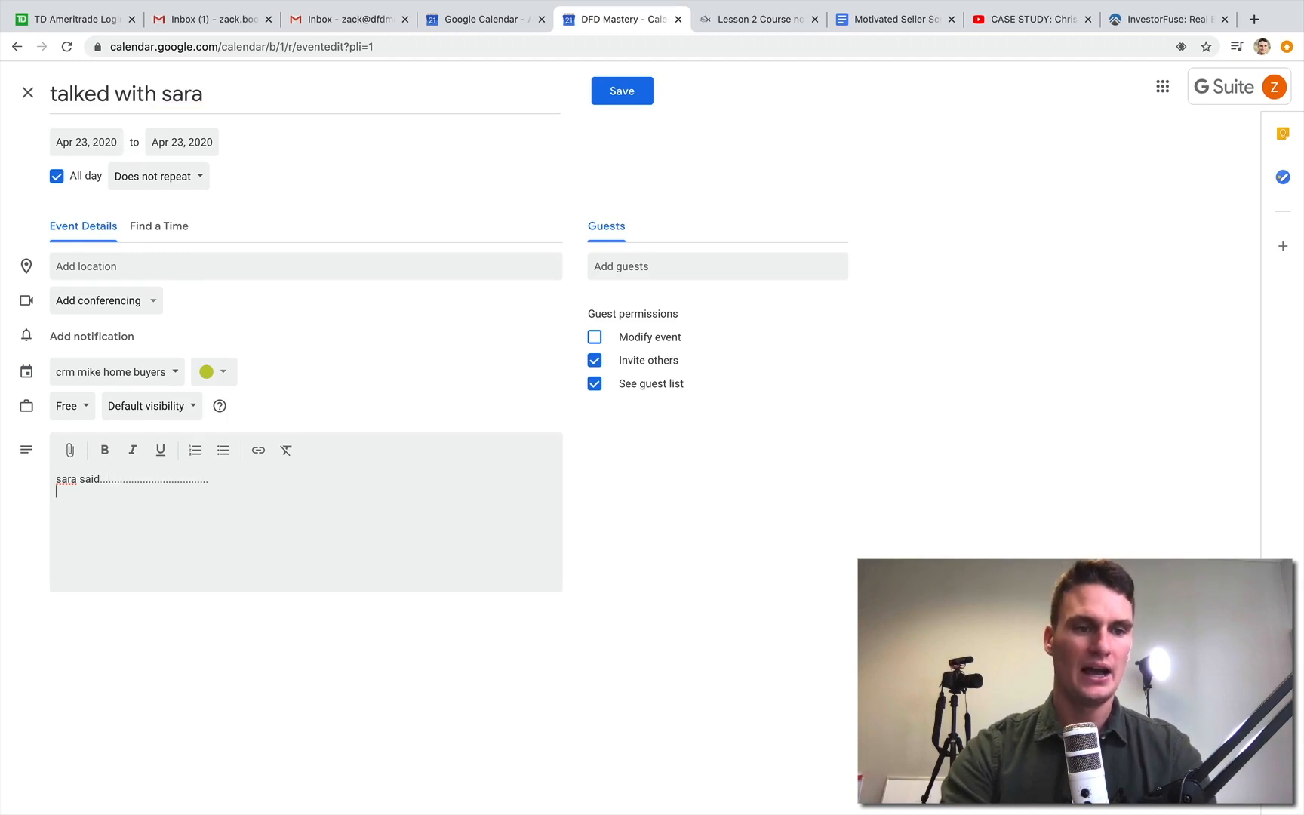
{"action": "type", "text": "lead came from dfd"}
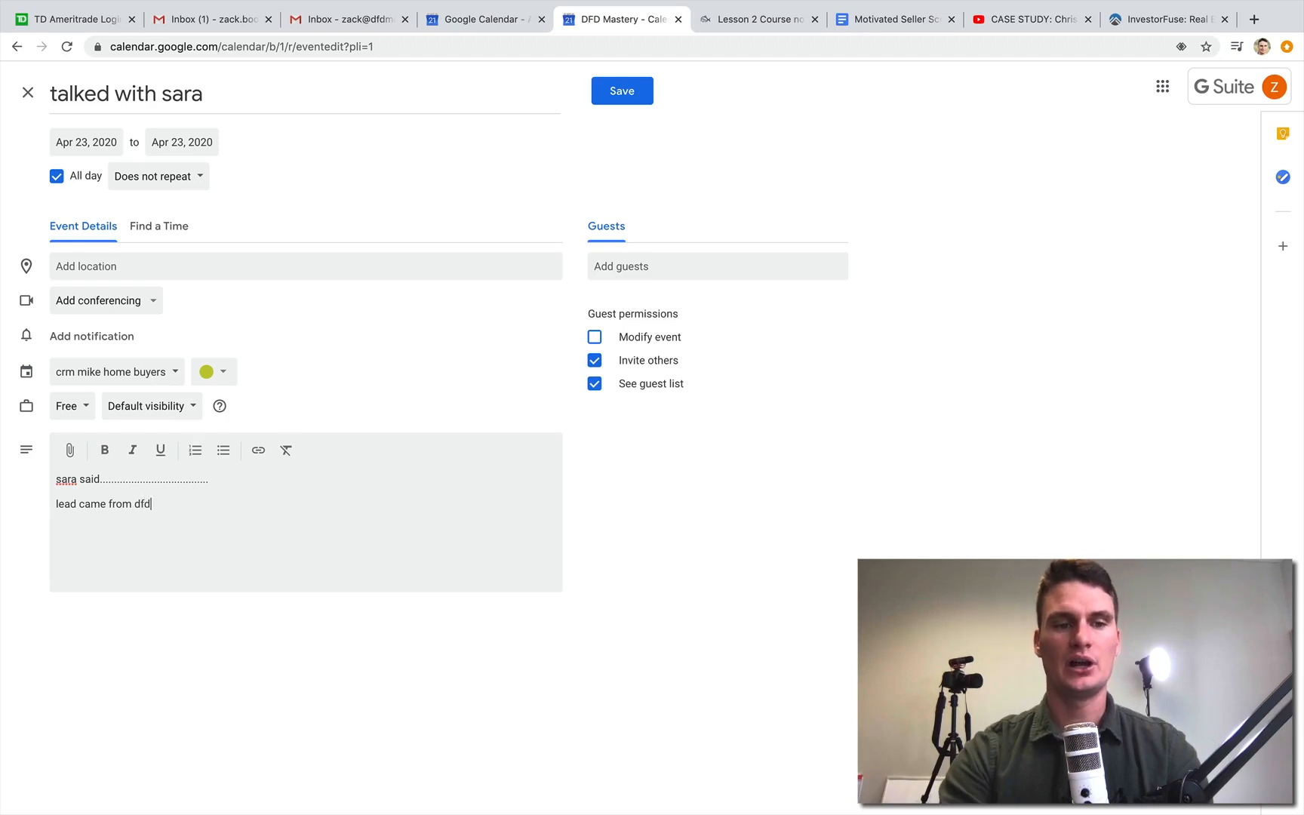
{"action": "key", "text": "Return"}
{"action": "type", "text": "o\\"}
{"action": "type", "text": "s"}
{"action": "type", "text": "po"}
{"action": "type", "text": "st card"}
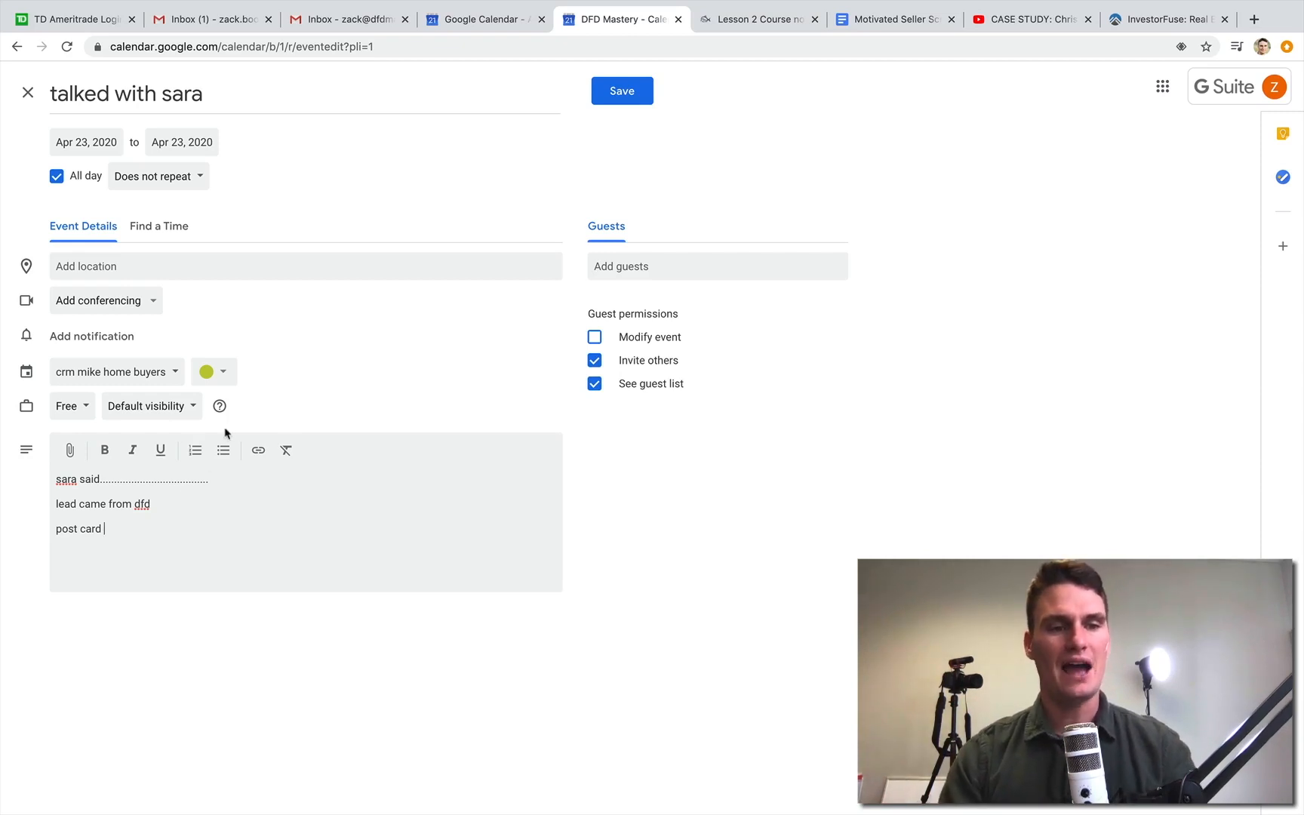
- Fill in the event's location with the lead's street address, picking the Nevada match from the suggestions
{"action": "left_click", "coordinate": [123, 263]}
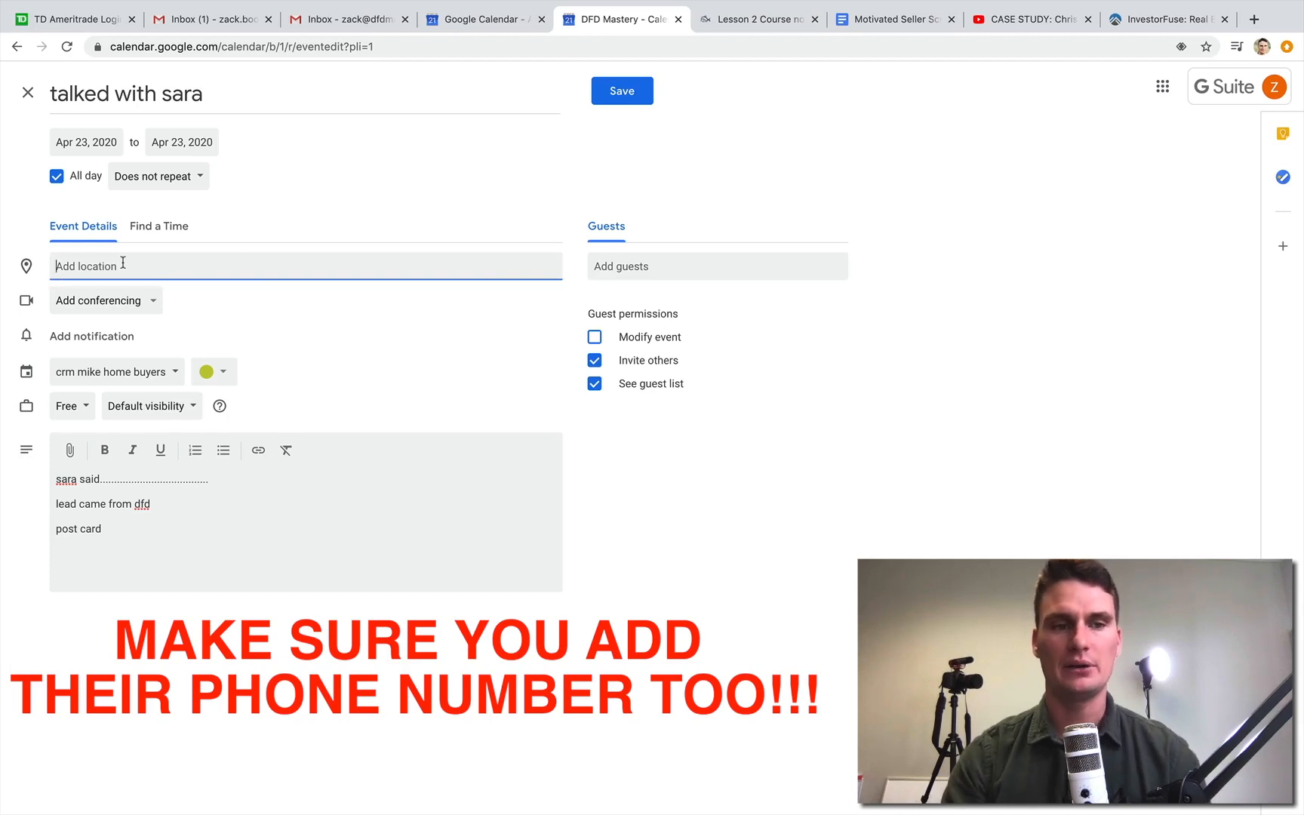
{"action": "type", "text": "ad"}
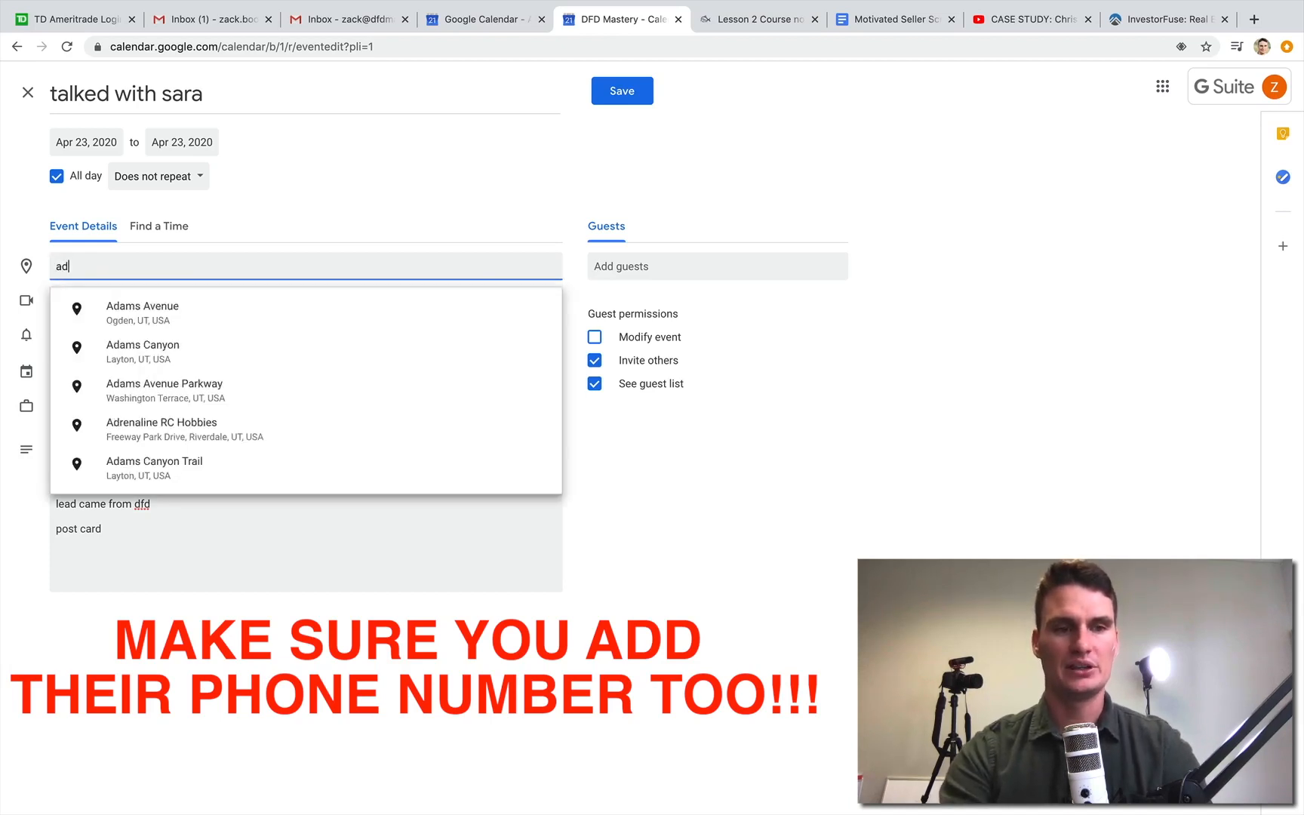
{"action": "key", "text": "BackSpace"}
{"action": "key", "text": "BackSpace"}
{"action": "type", "text": "123"}
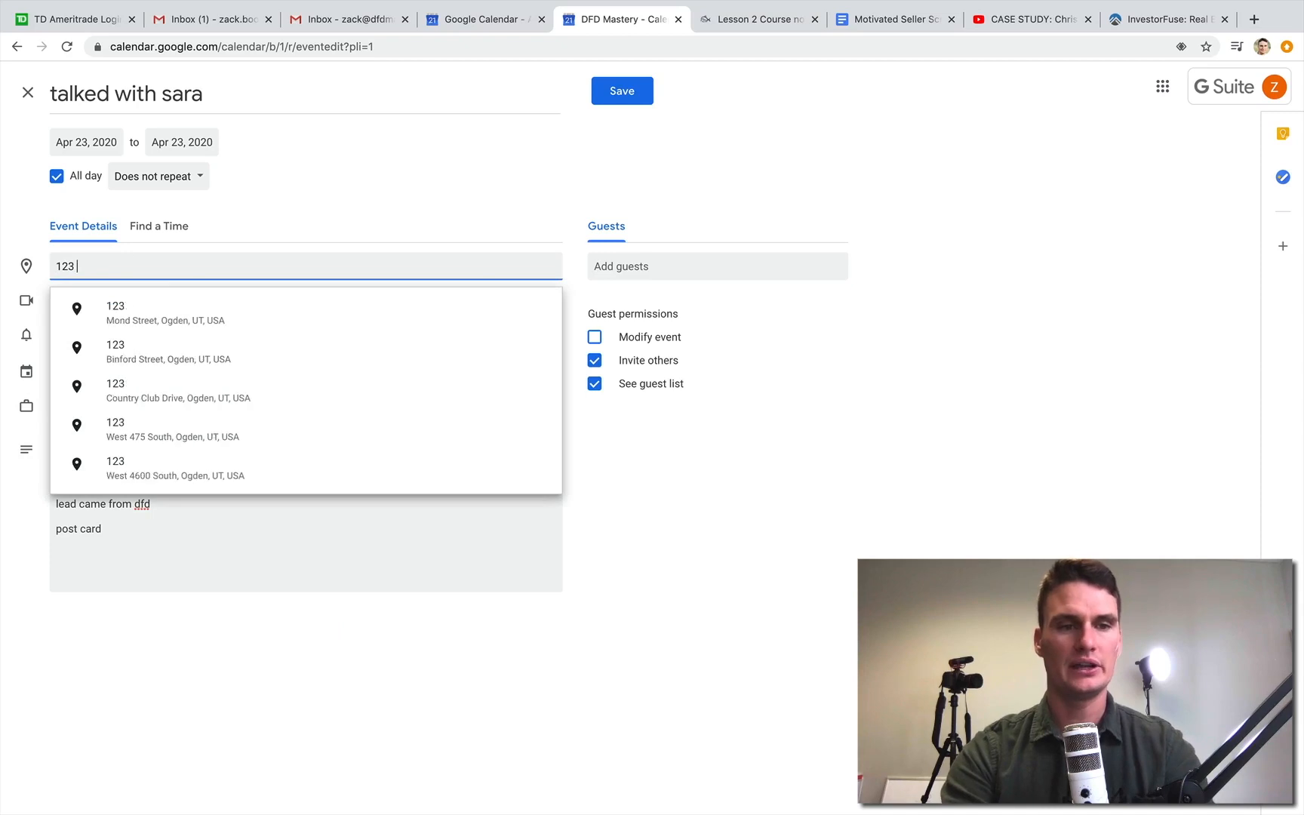
{"action": "type", "text": " elm st"}
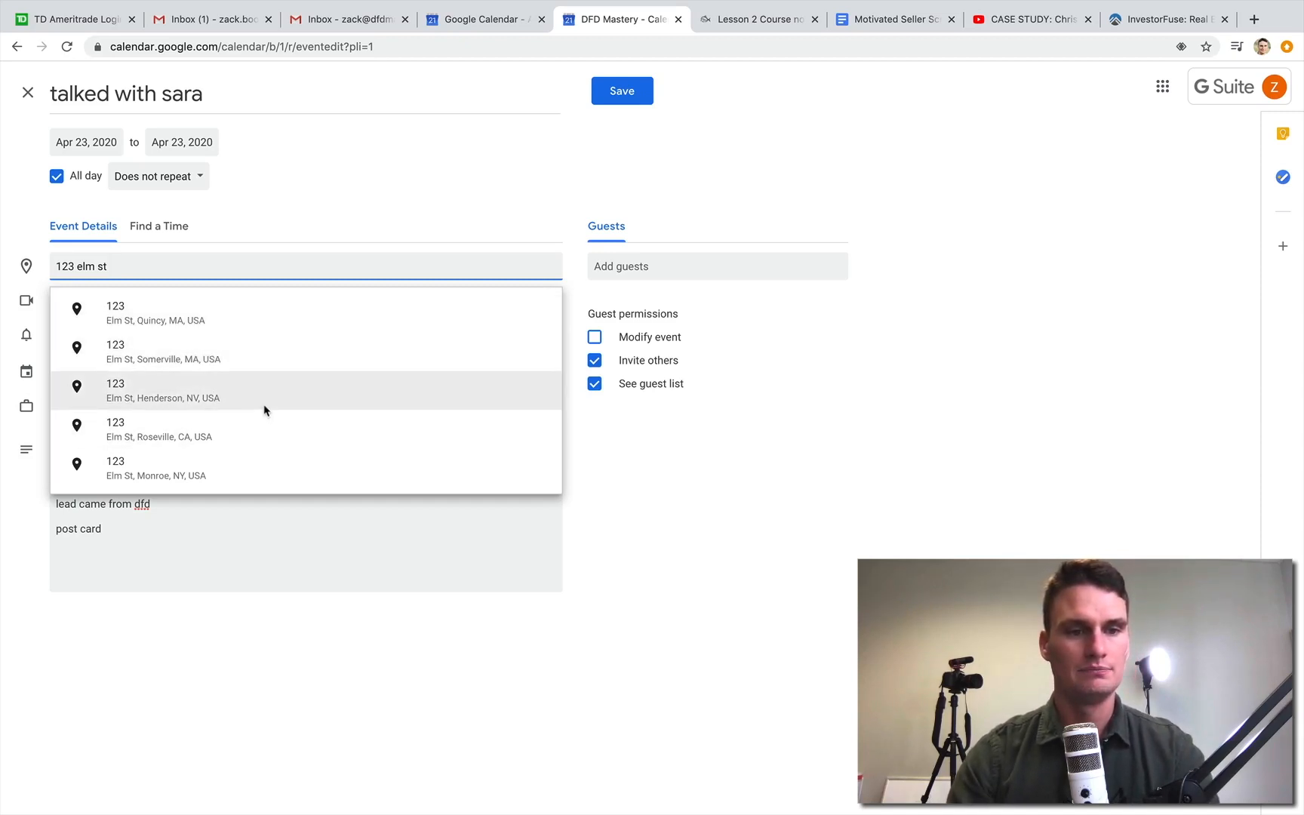
{"action": "left_click", "coordinate": [173, 400]}
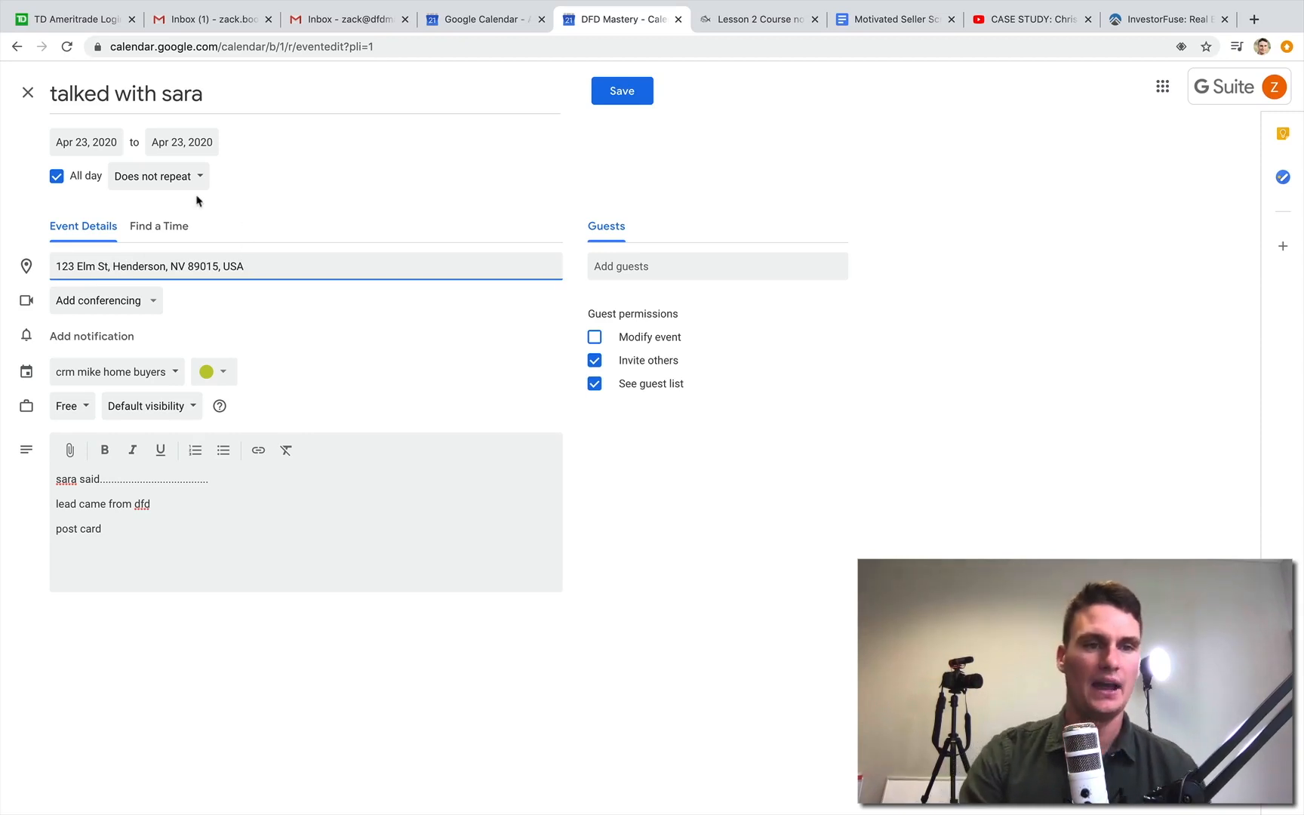
{"action": "left_click", "coordinate": [153, 183]}
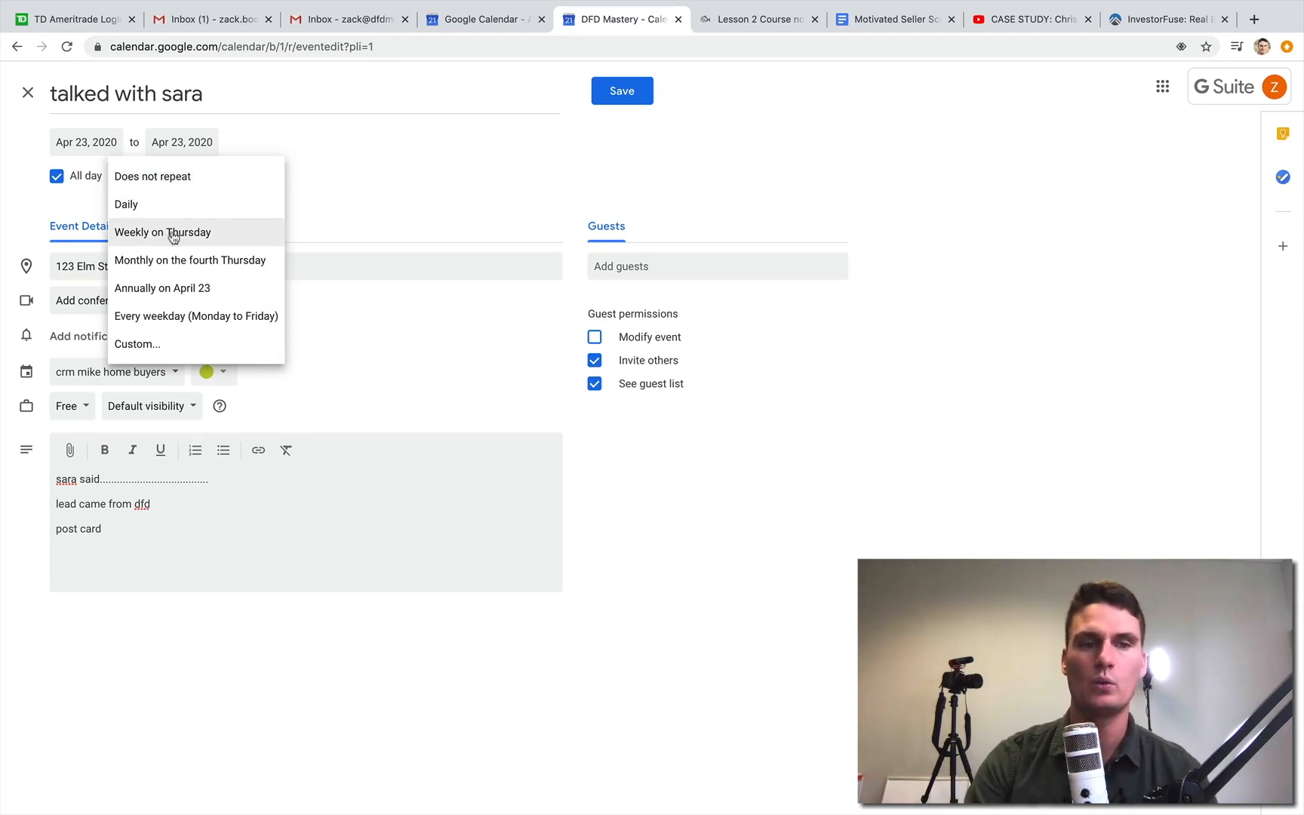
{"action": "left_click", "coordinate": [154, 344]}
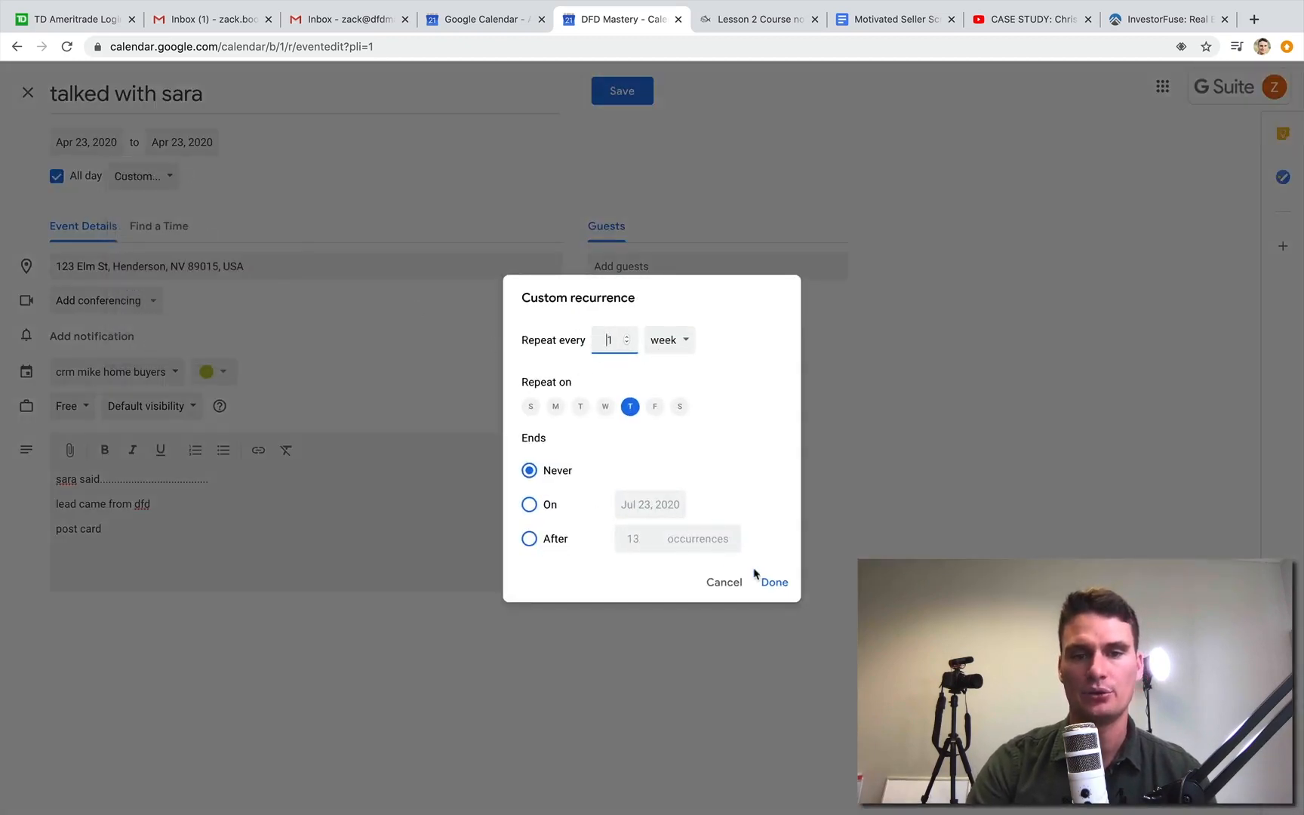
{"action": "left_click", "coordinate": [736, 583]}
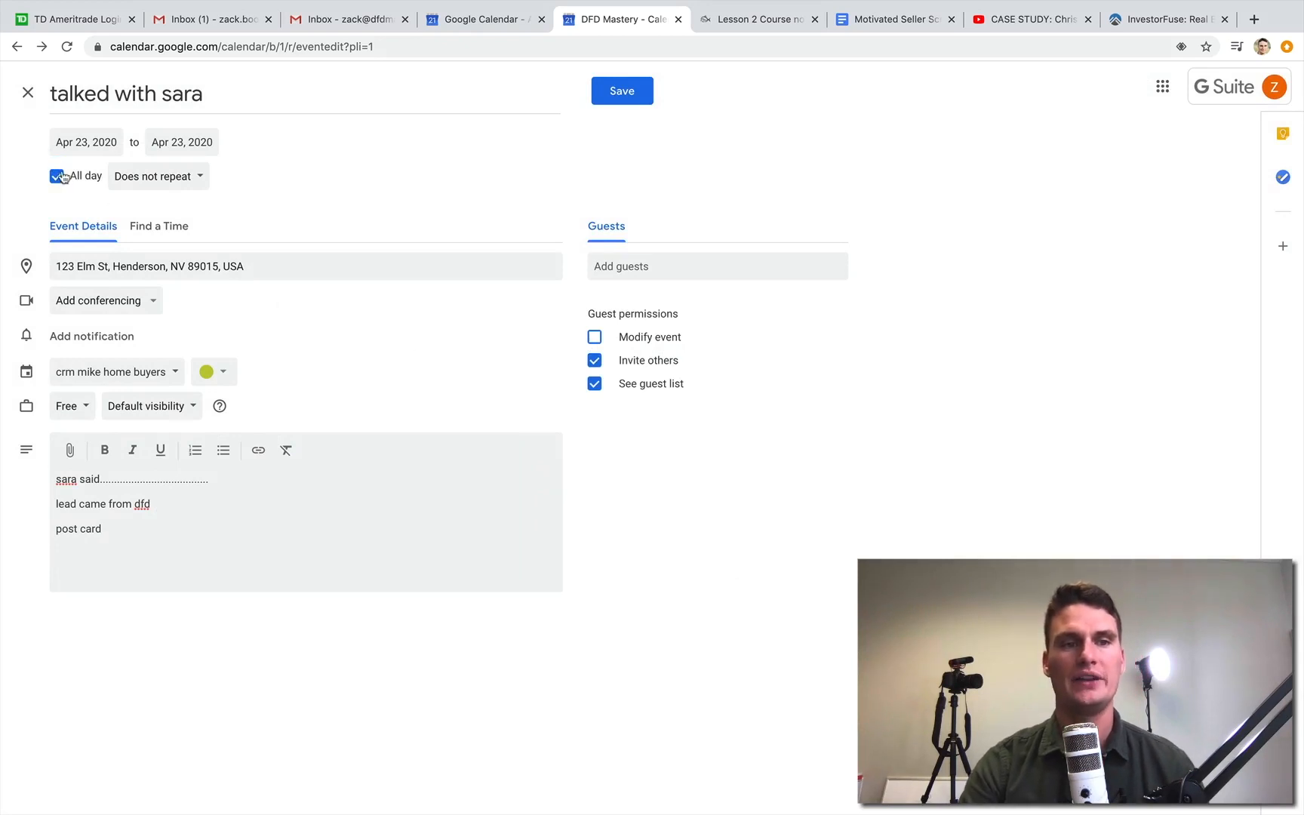
- Save the event and reopen it from April 23 for editing
{"action": "left_click", "coordinate": [639, 93]}
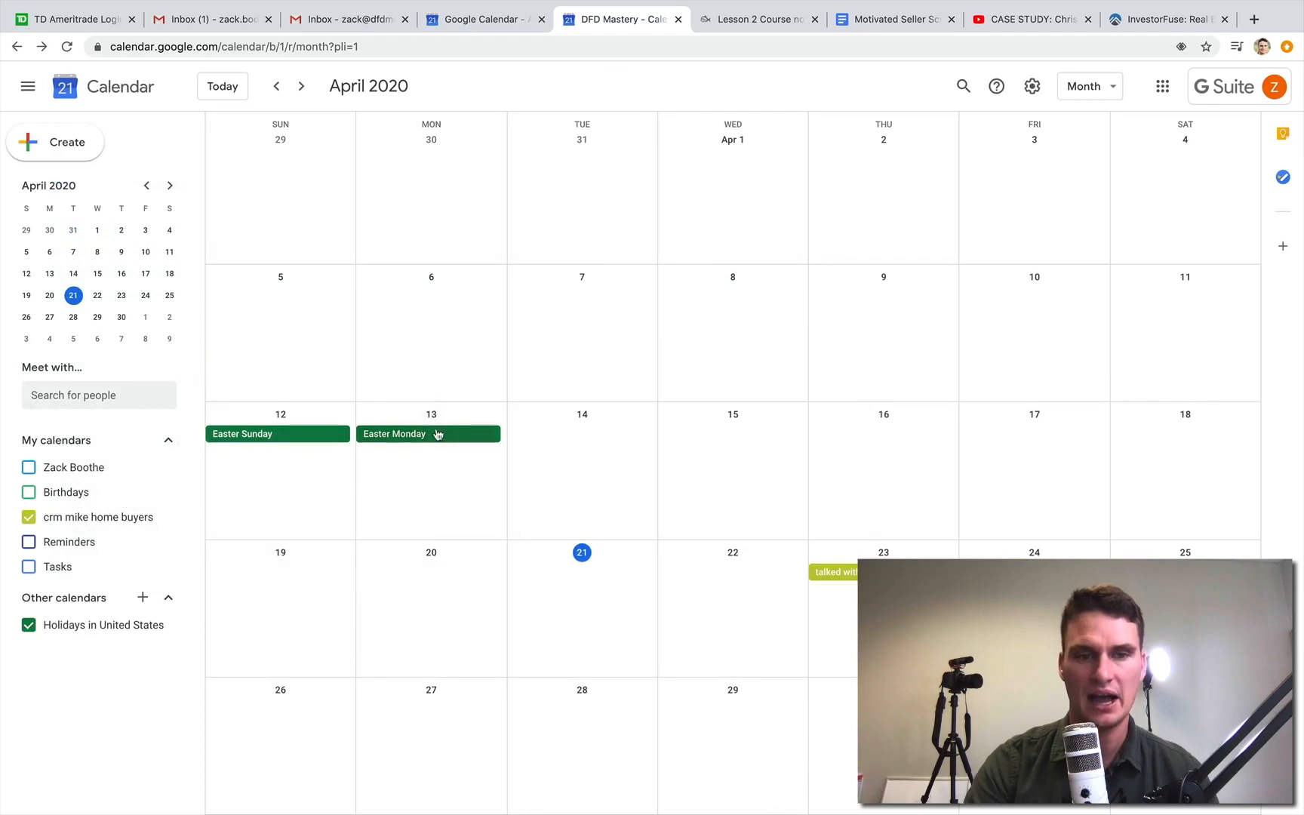
{"action": "left_click", "coordinate": [834, 571]}
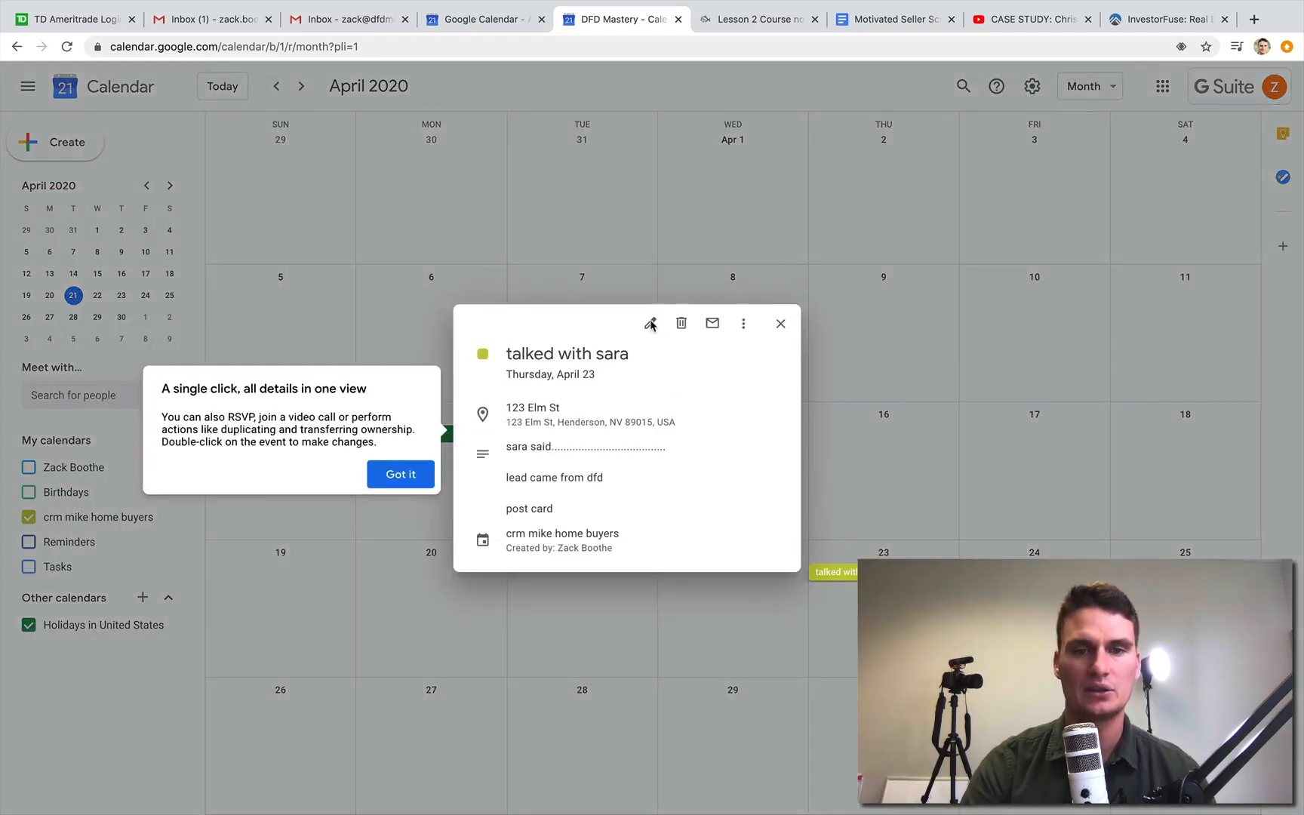
{"action": "left_click", "coordinate": [410, 473]}
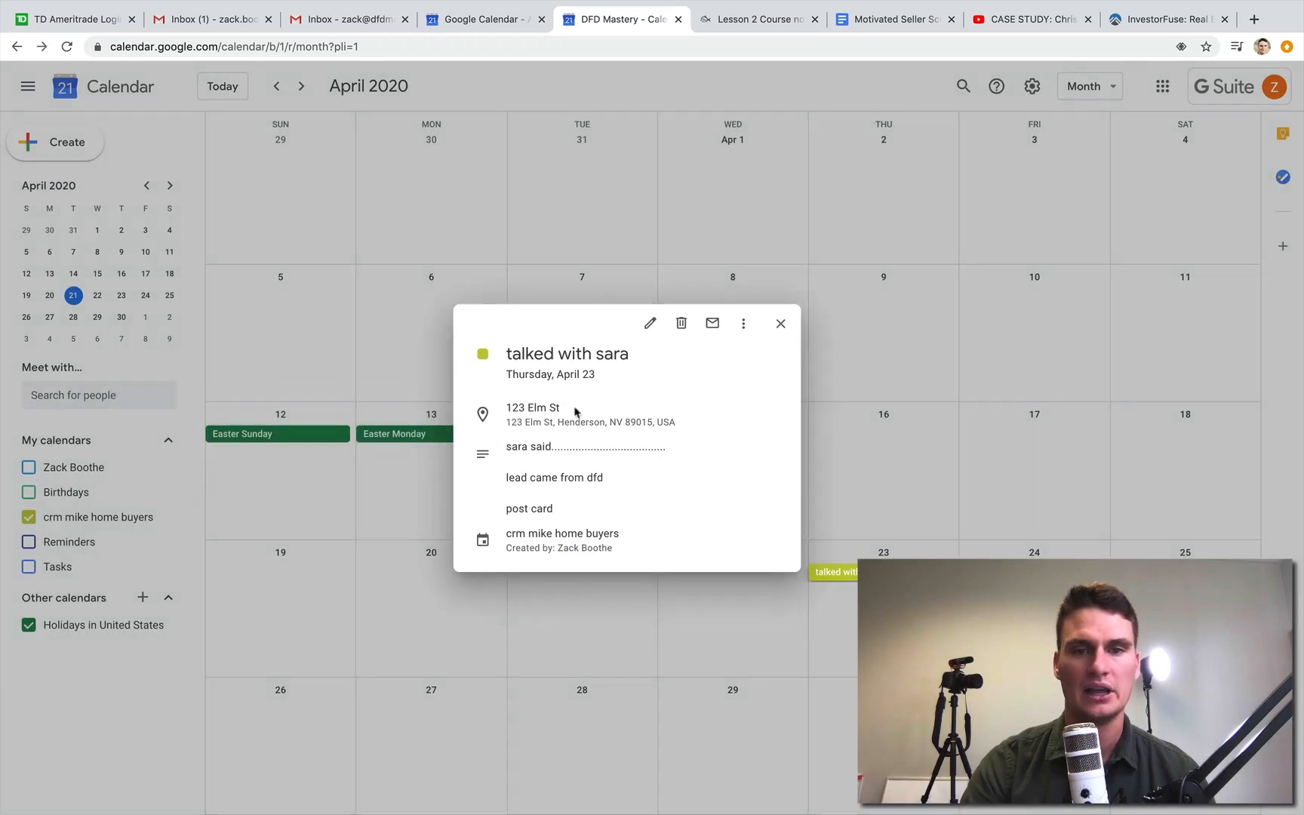
{"action": "left_click", "coordinate": [648, 325]}
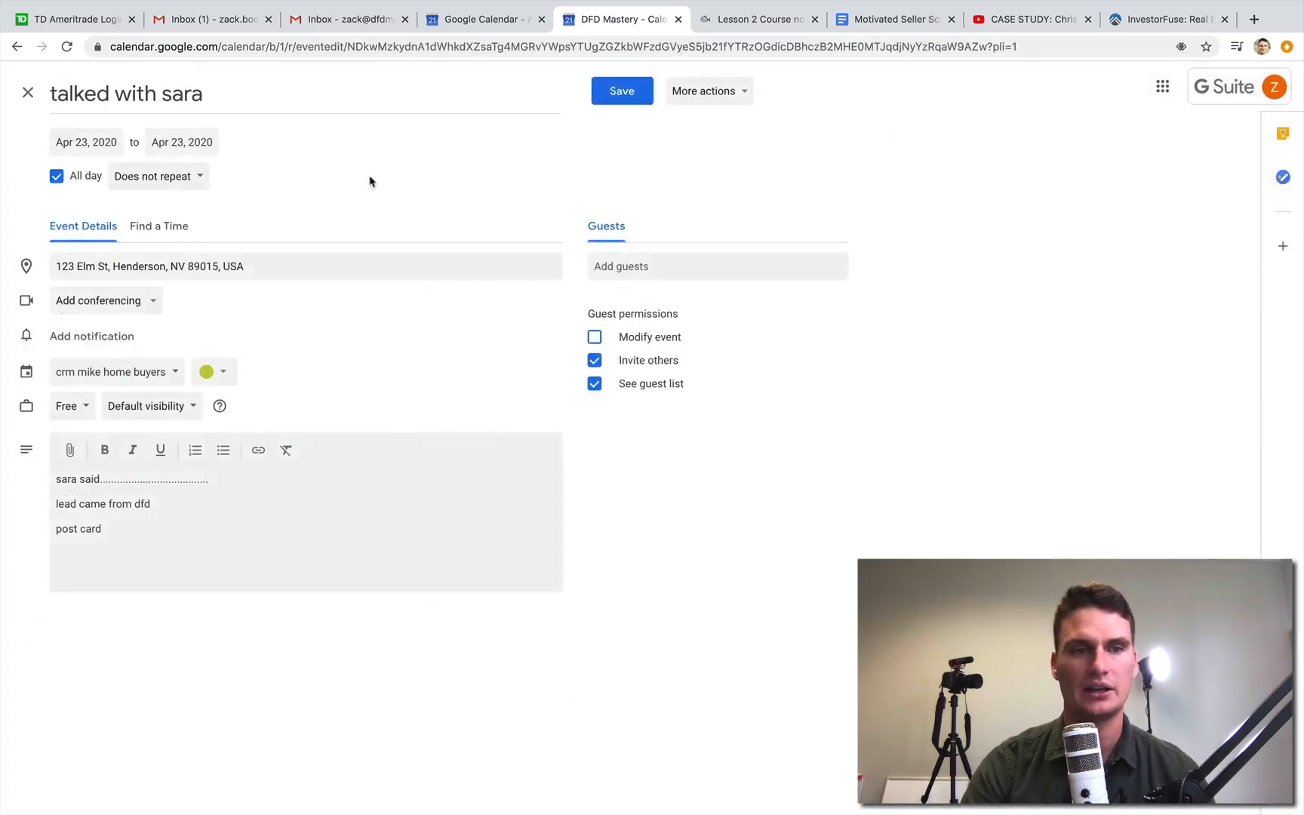
- Change the event from all-day to a timed one starting at 6:00pm on April 23, 2020, and save it
{"action": "left_click", "coordinate": [71, 175]}
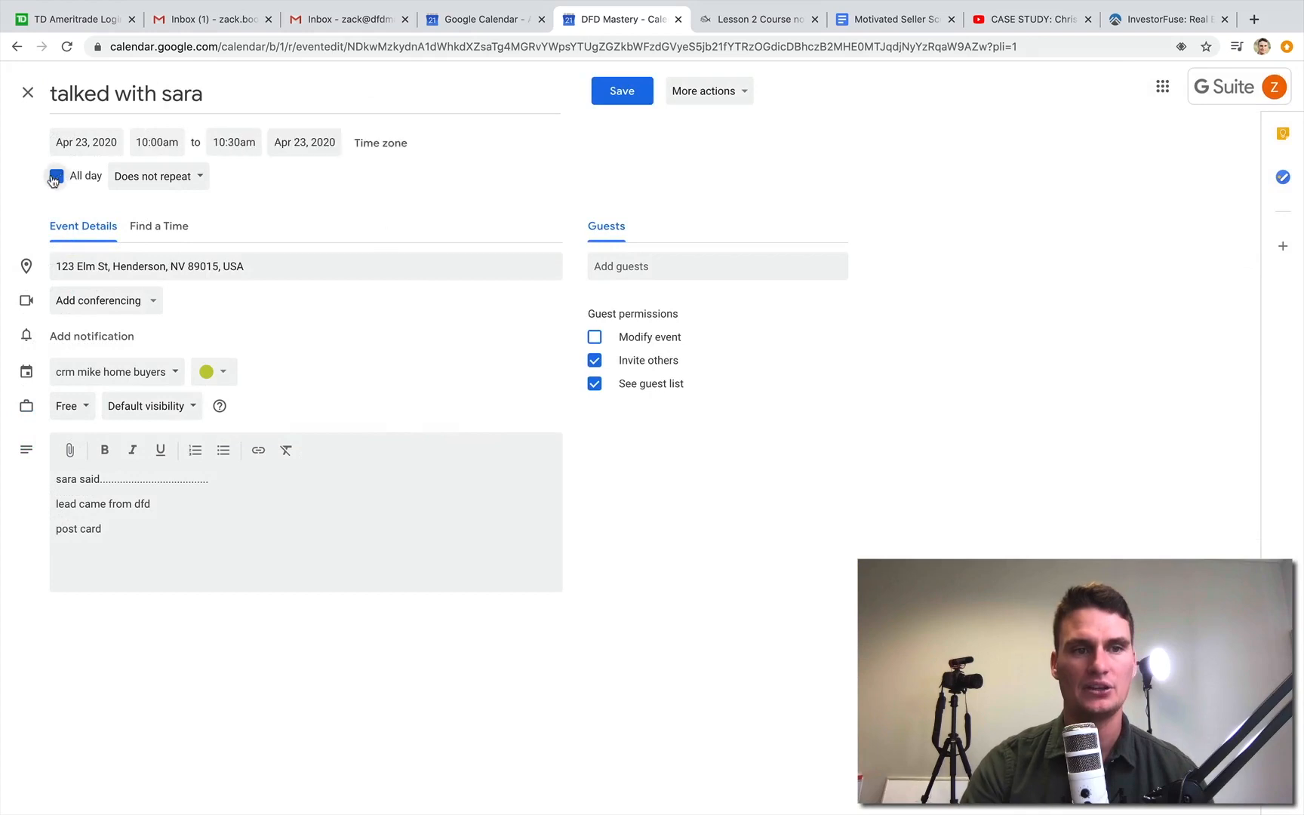
{"action": "left_click", "coordinate": [151, 142]}
{"action": "scroll", "coordinate": [219, 204], "scroll_direction": "down", "scroll_amount": 4}
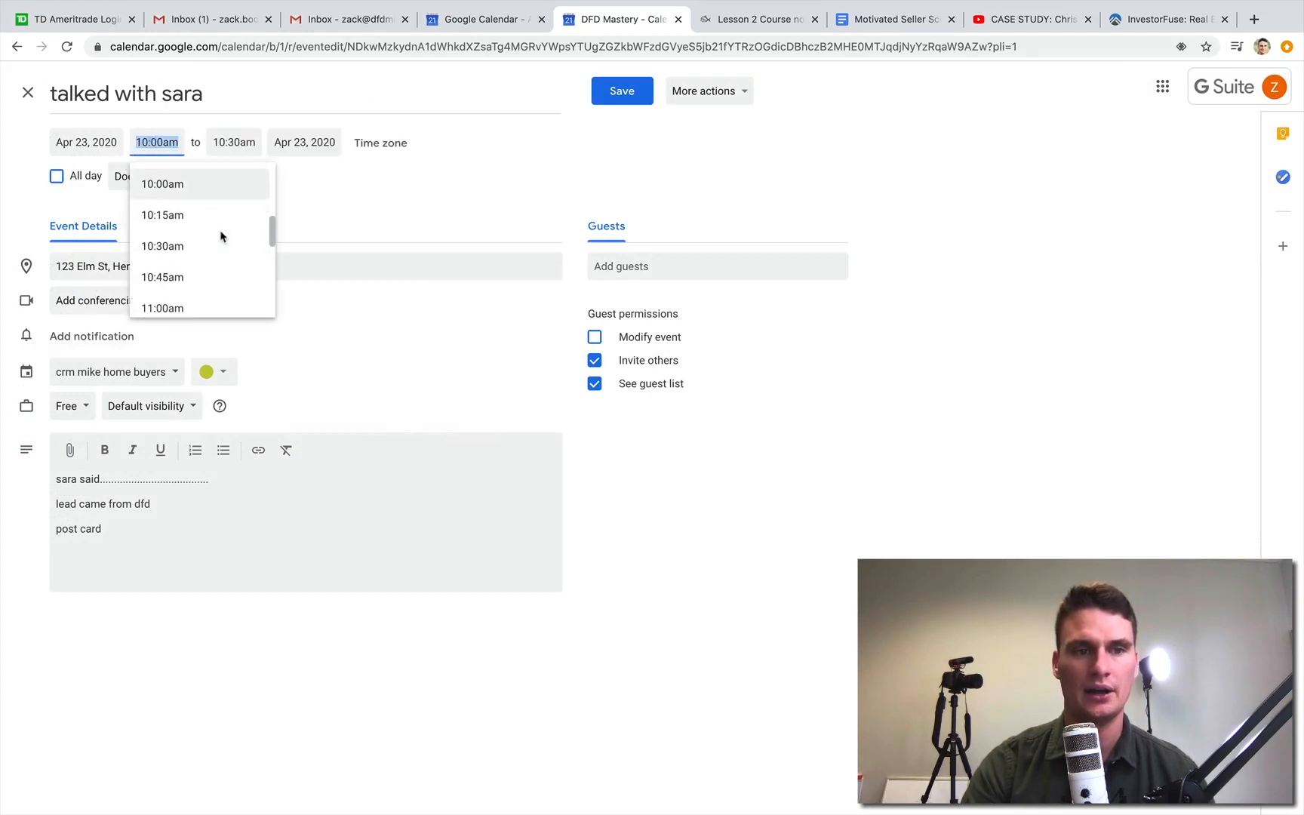
{"action": "scroll", "coordinate": [220, 237], "scroll_direction": "down", "scroll_amount": 10}
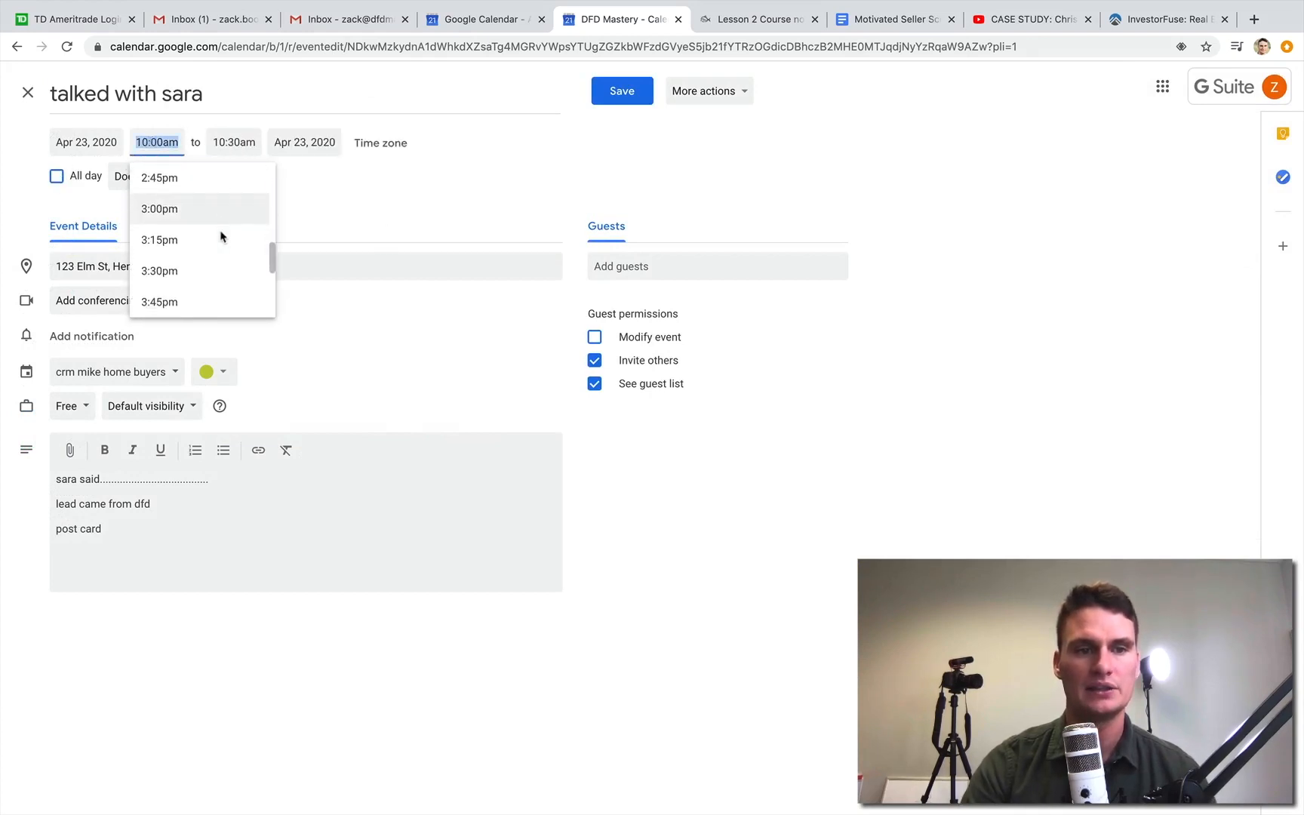
{"action": "scroll", "coordinate": [219, 257], "scroll_direction": "down", "scroll_amount": 3}
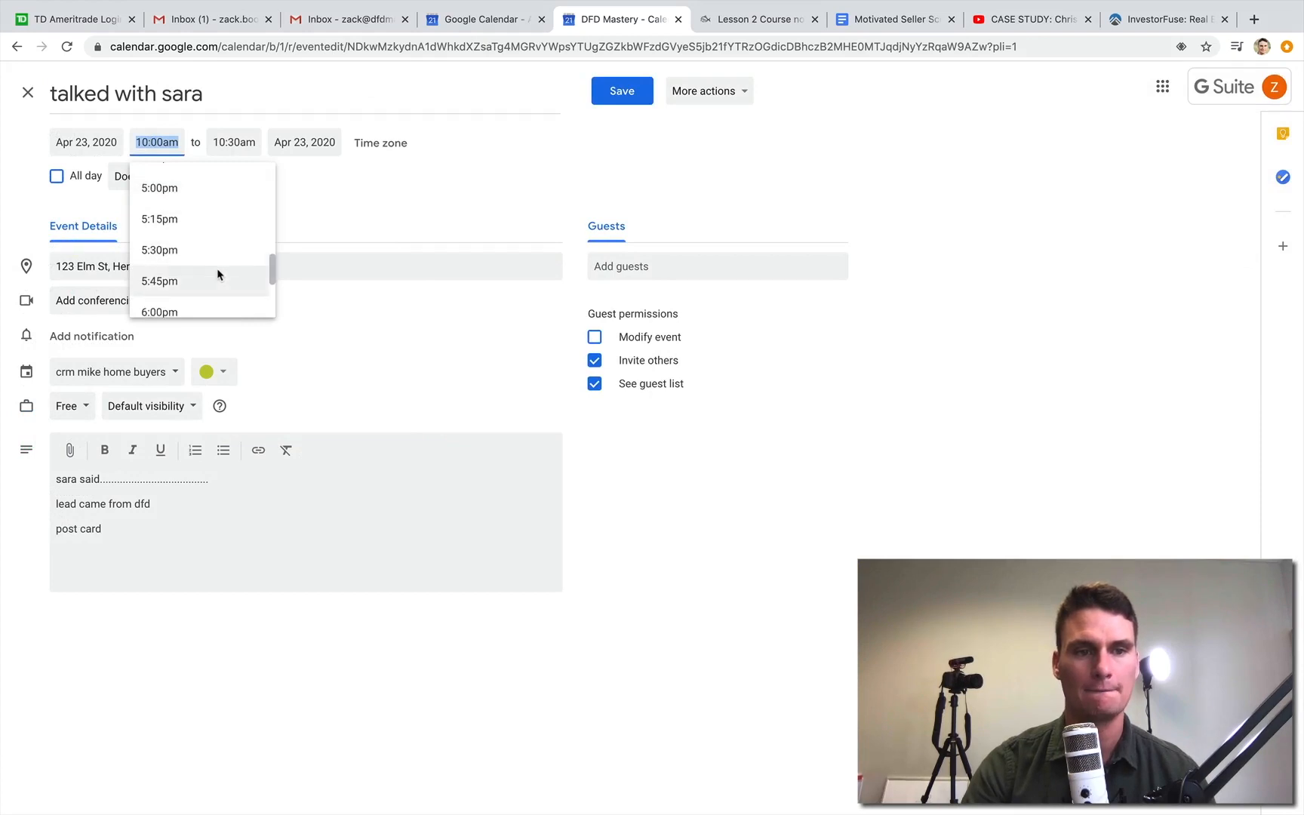
{"action": "left_click", "coordinate": [218, 276]}
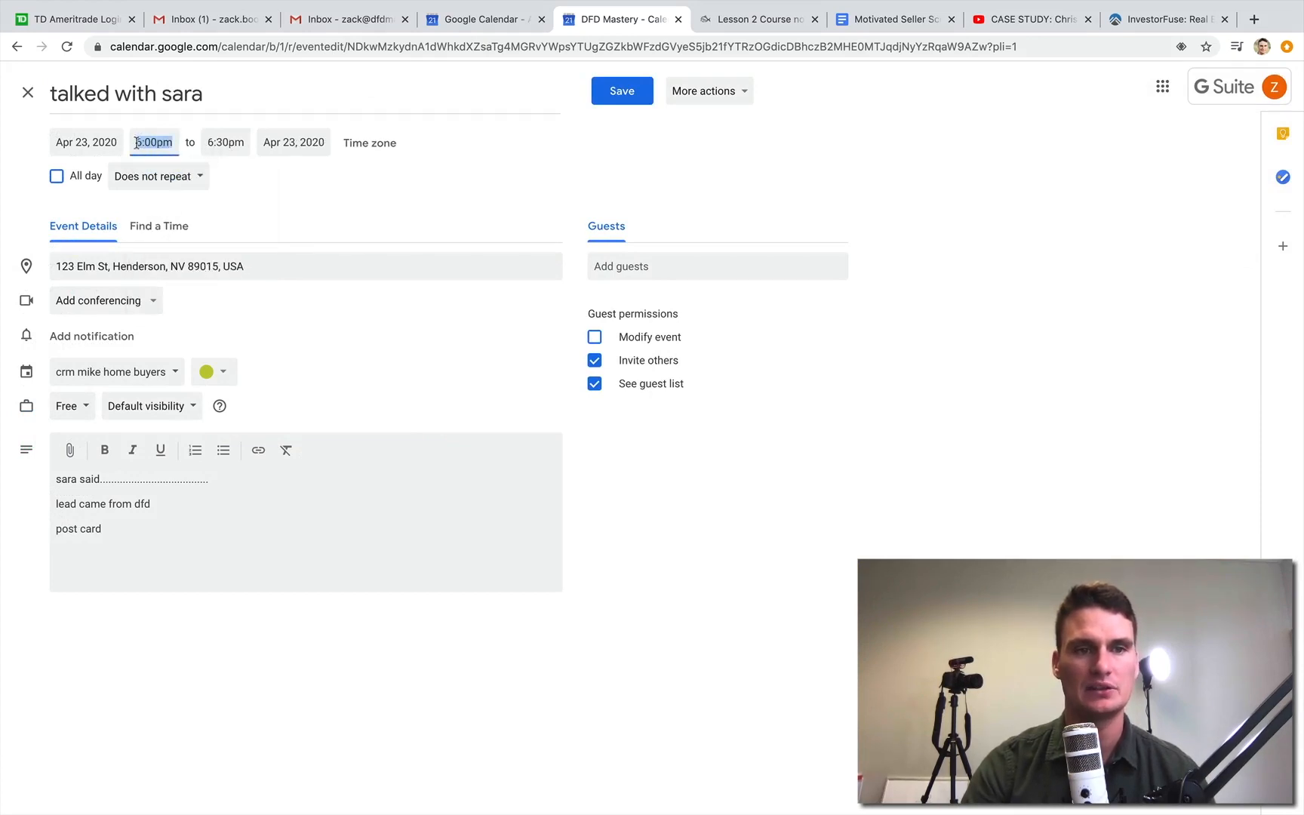
{"action": "left_click", "coordinate": [620, 90]}
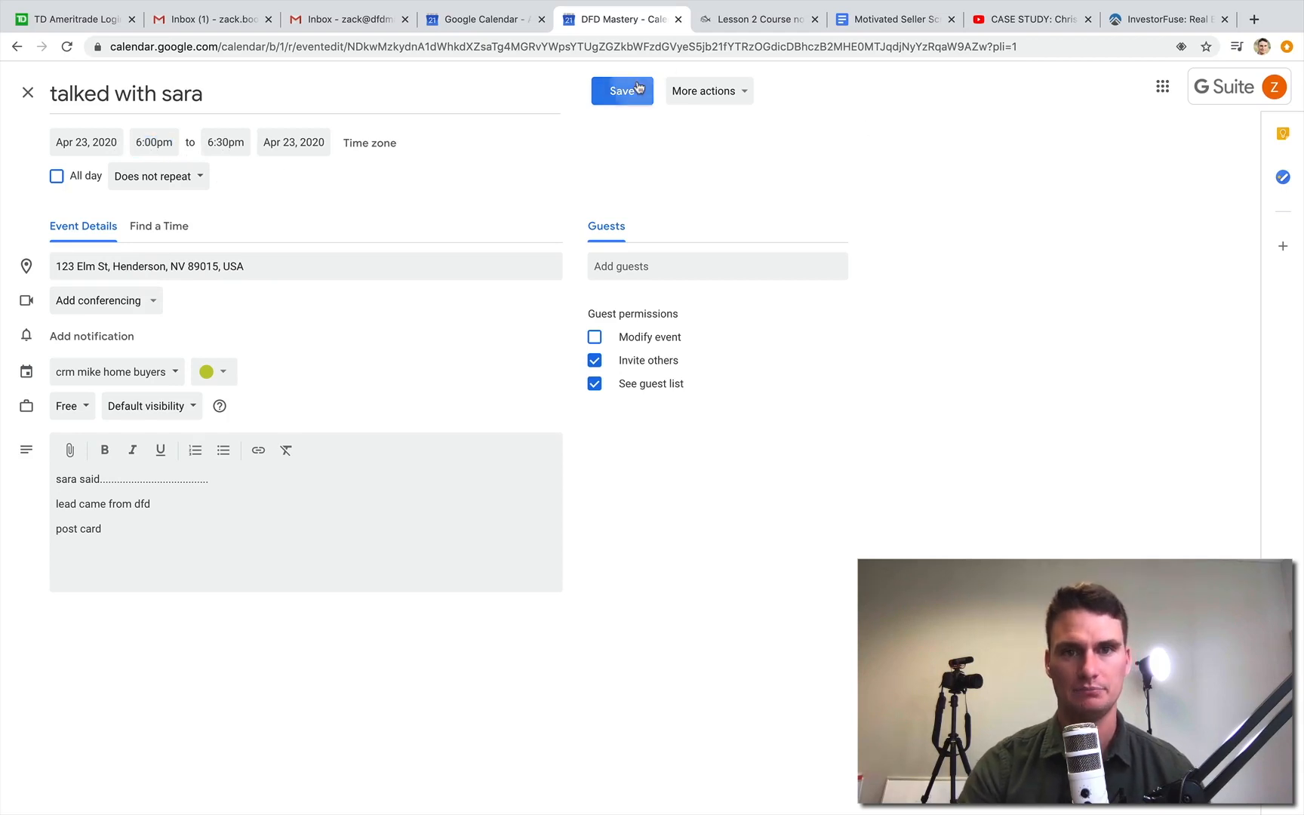